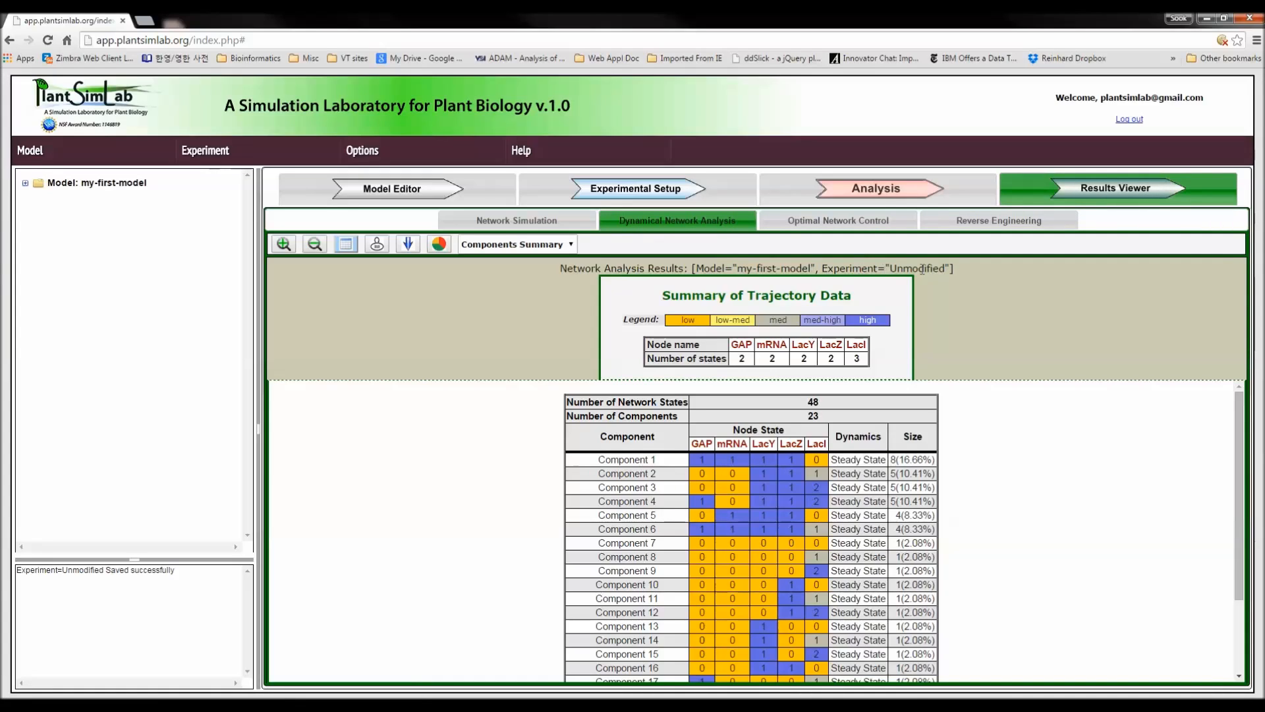
Look through the component summary of my-first-model and load the sample model into the model editor.
left_click_drag(1238, 517, 1239, 629)
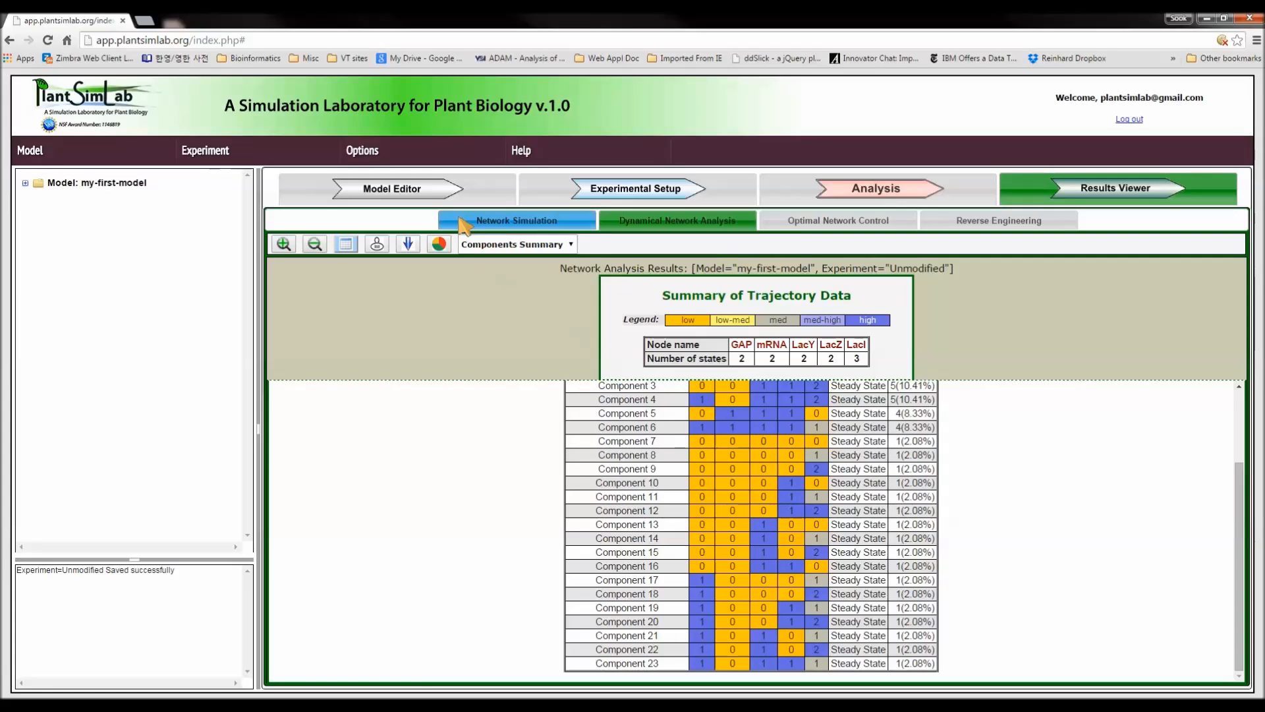
left_click(436, 192)
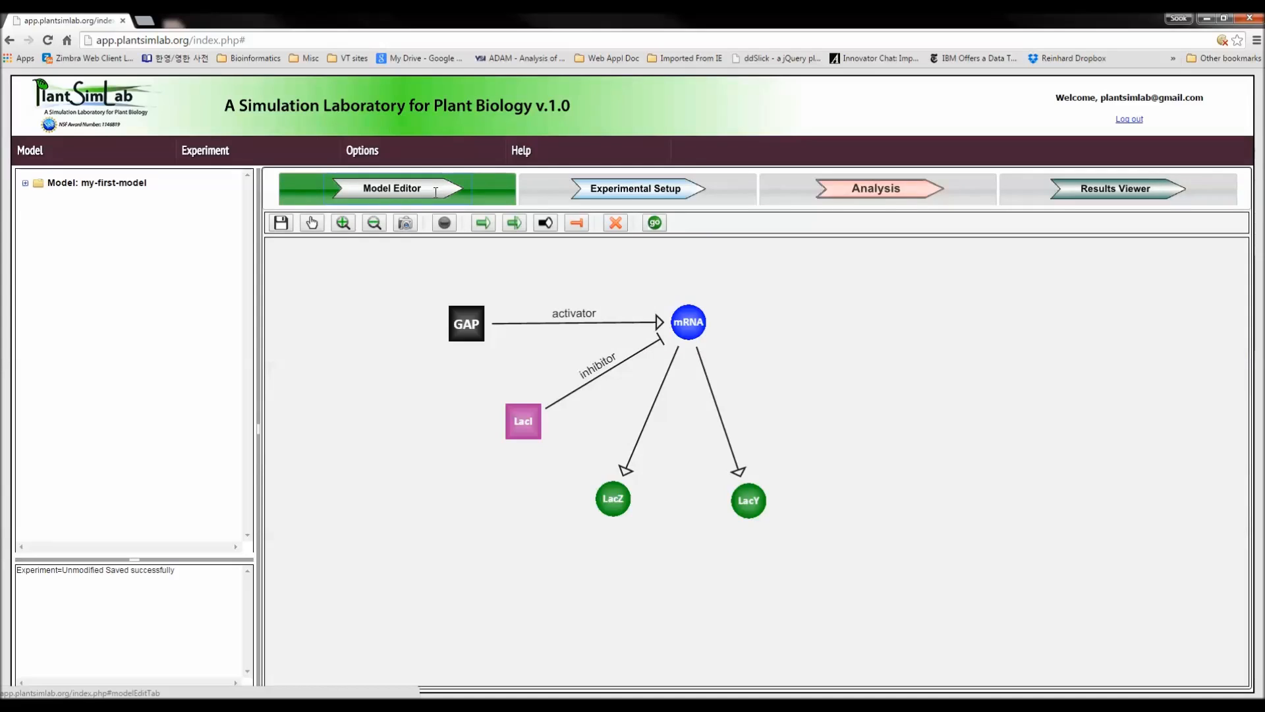
left_click(40, 152)
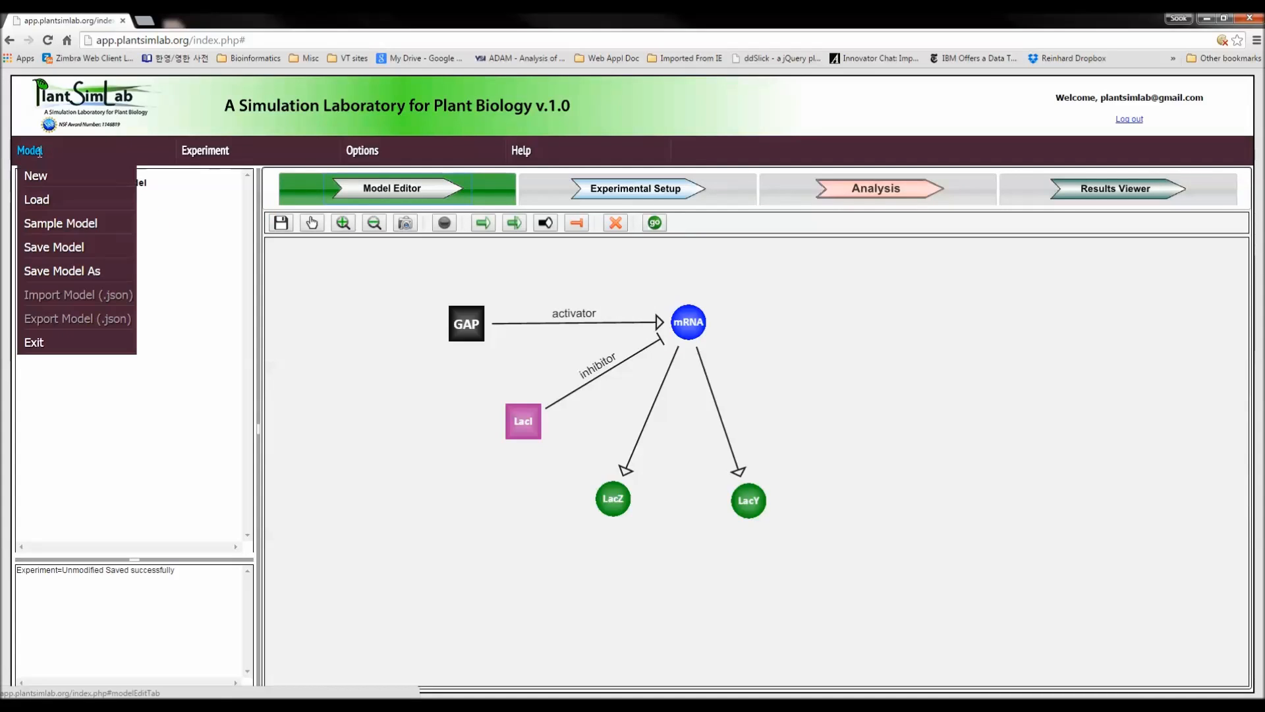
left_click(51, 226)
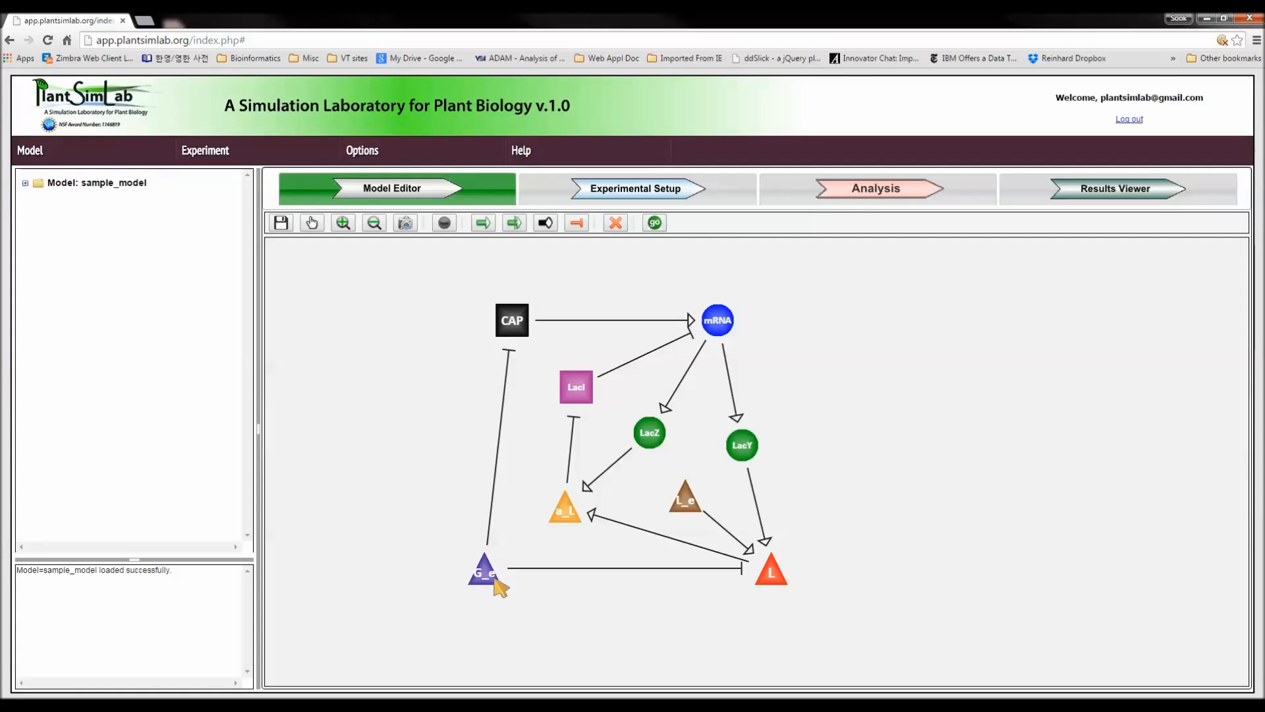
Set up an experiment with CAP and a_L knocked out and initial states of high for mRNA, med for LacI and high for G_e.
left_click(625, 190)
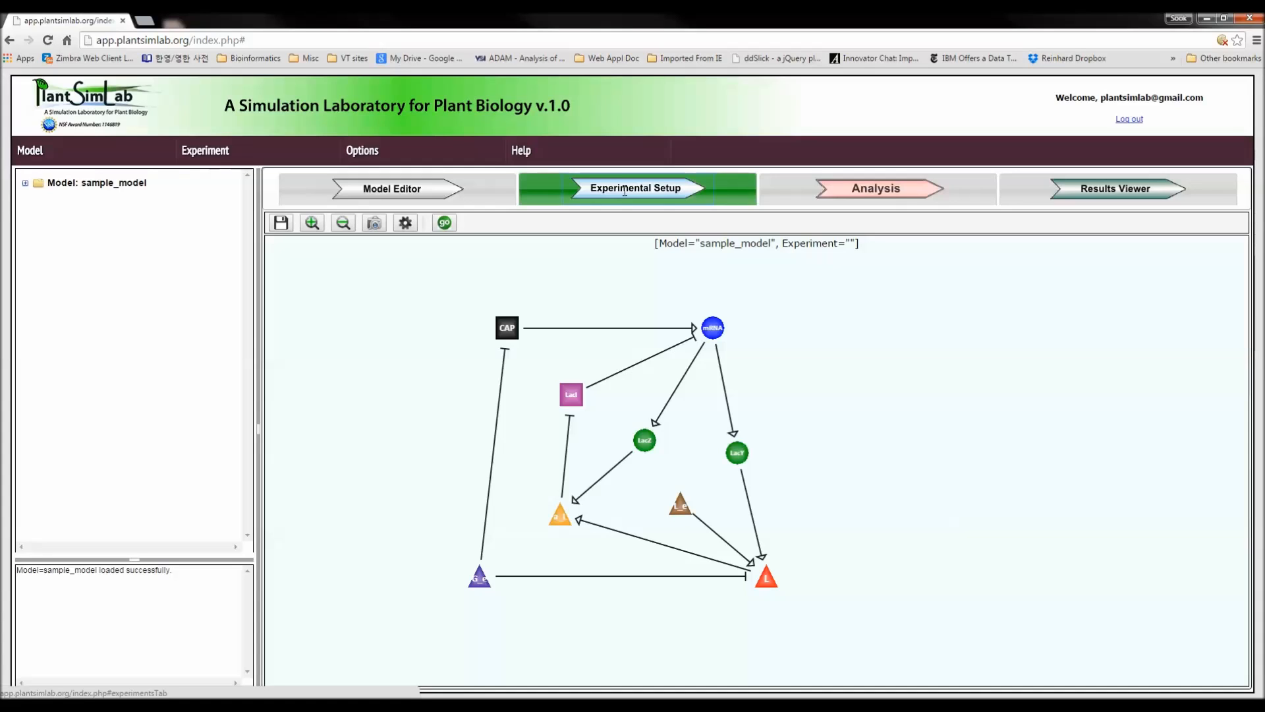
left_click(406, 224)
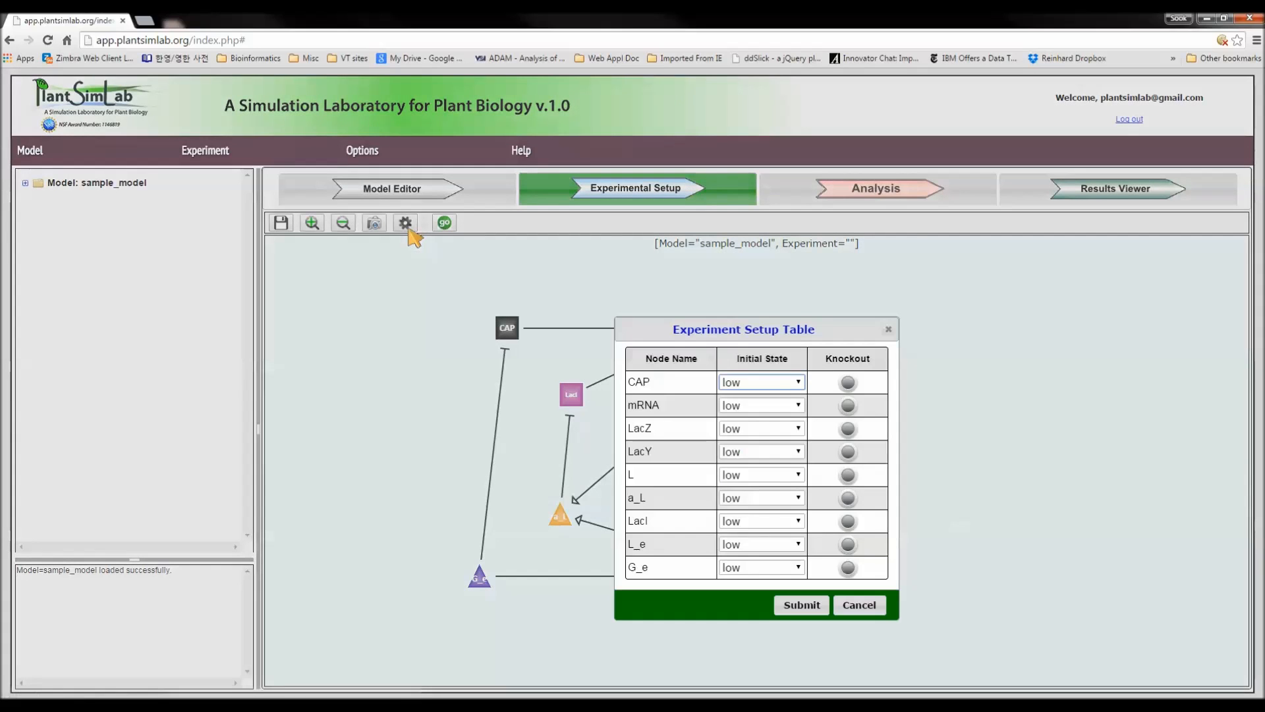
left_click_drag(746, 331, 923, 314)
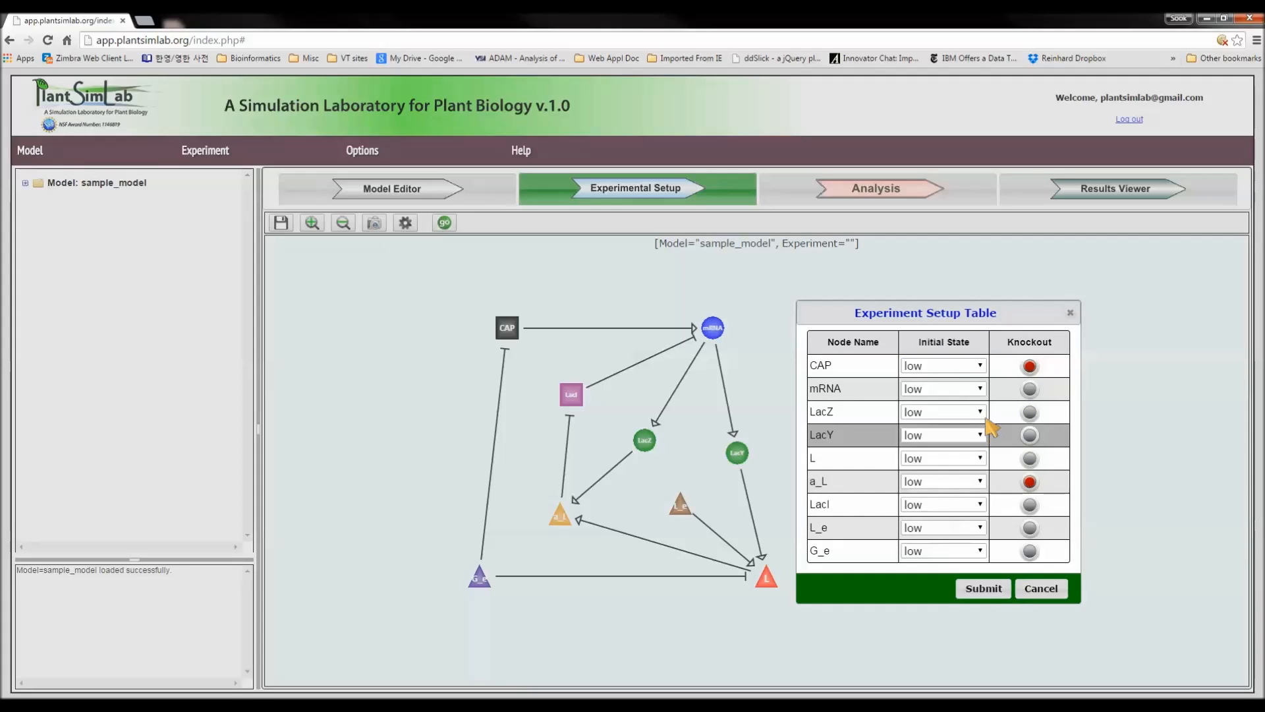
left_click(981, 390)
left_click(946, 415)
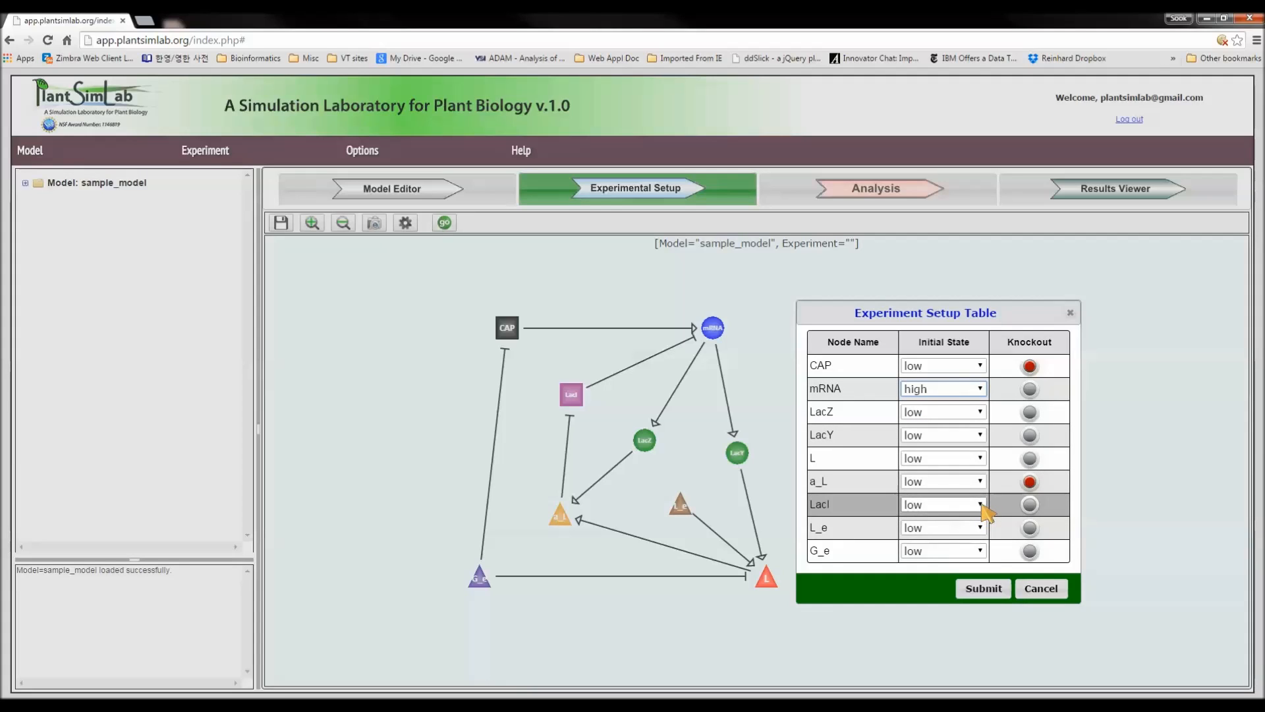
left_click(982, 506)
left_click(956, 531)
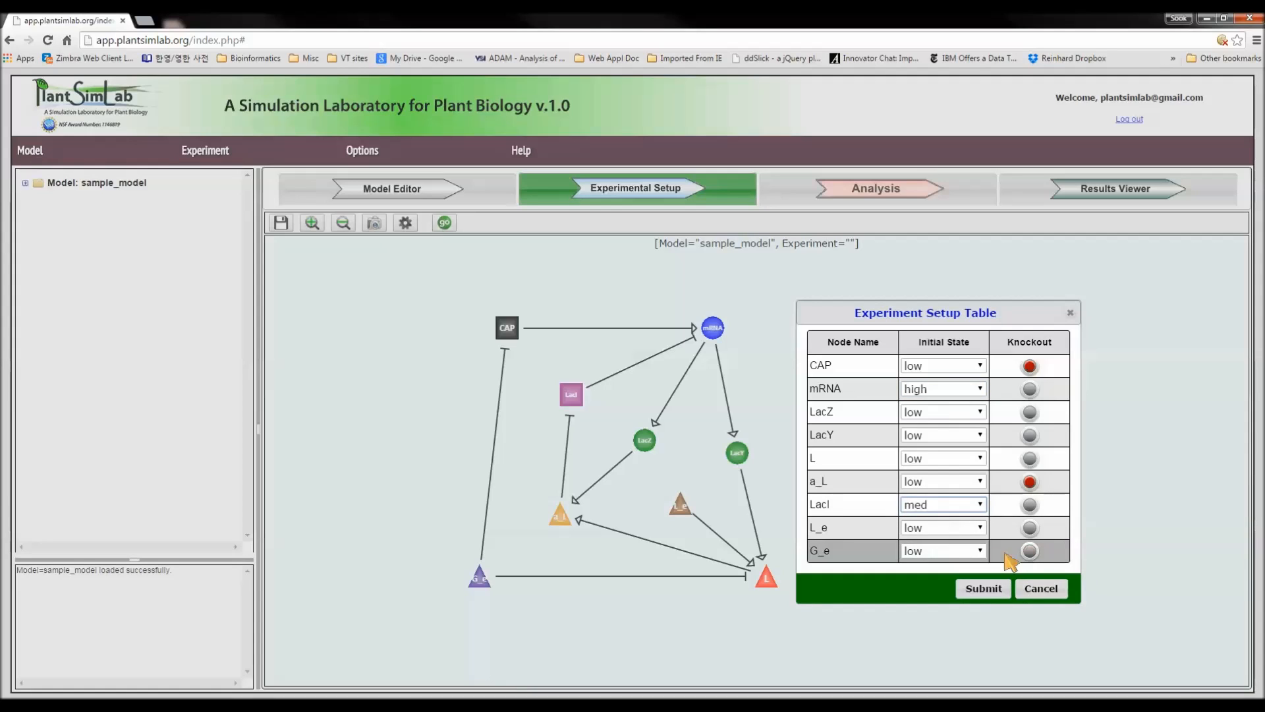
left_click(981, 551)
left_click(969, 583)
left_click(982, 590)
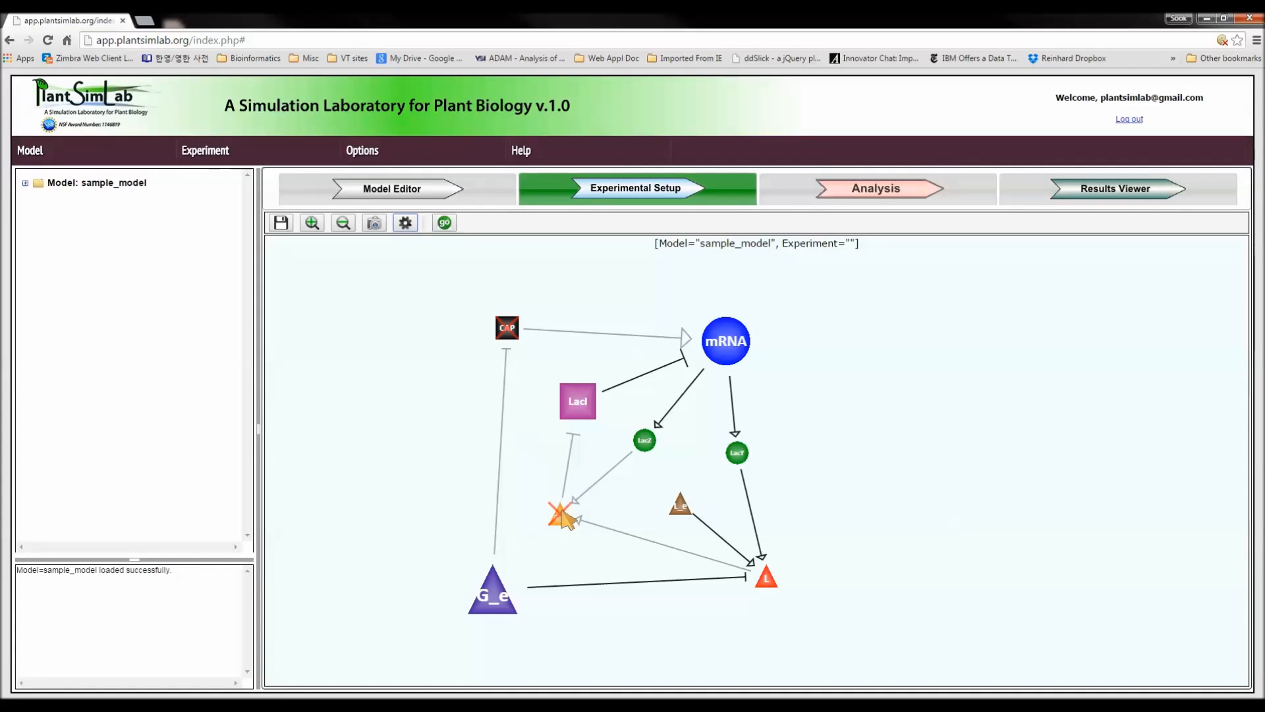
Remove the knockdown from the a_L node in the network diagram and apply it again.
left_click(562, 518)
left_click(596, 551)
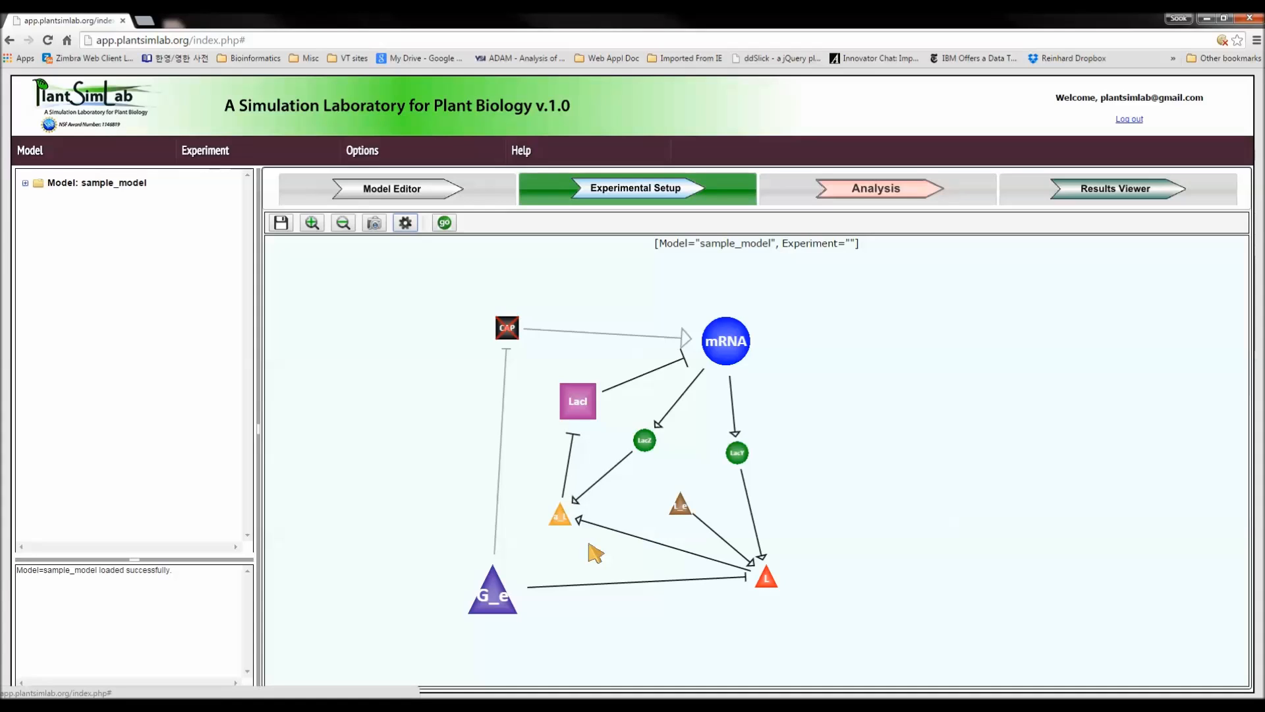
left_click(557, 519)
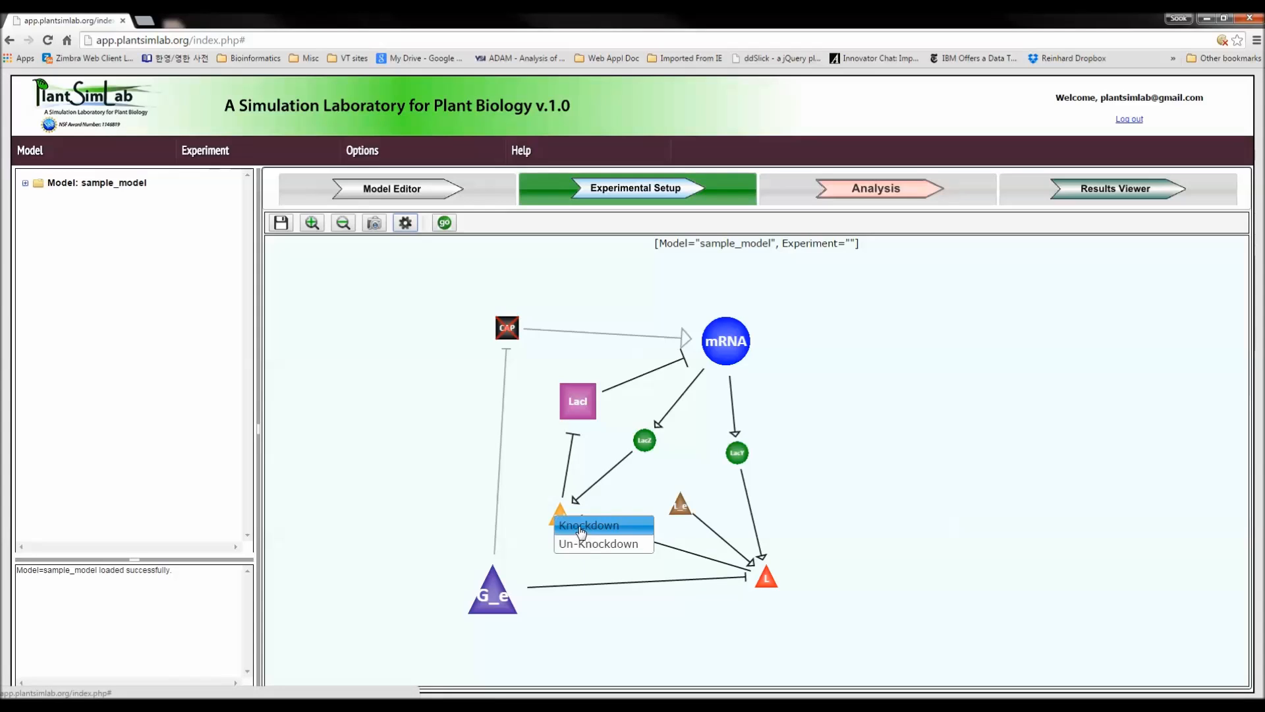
left_click(580, 527)
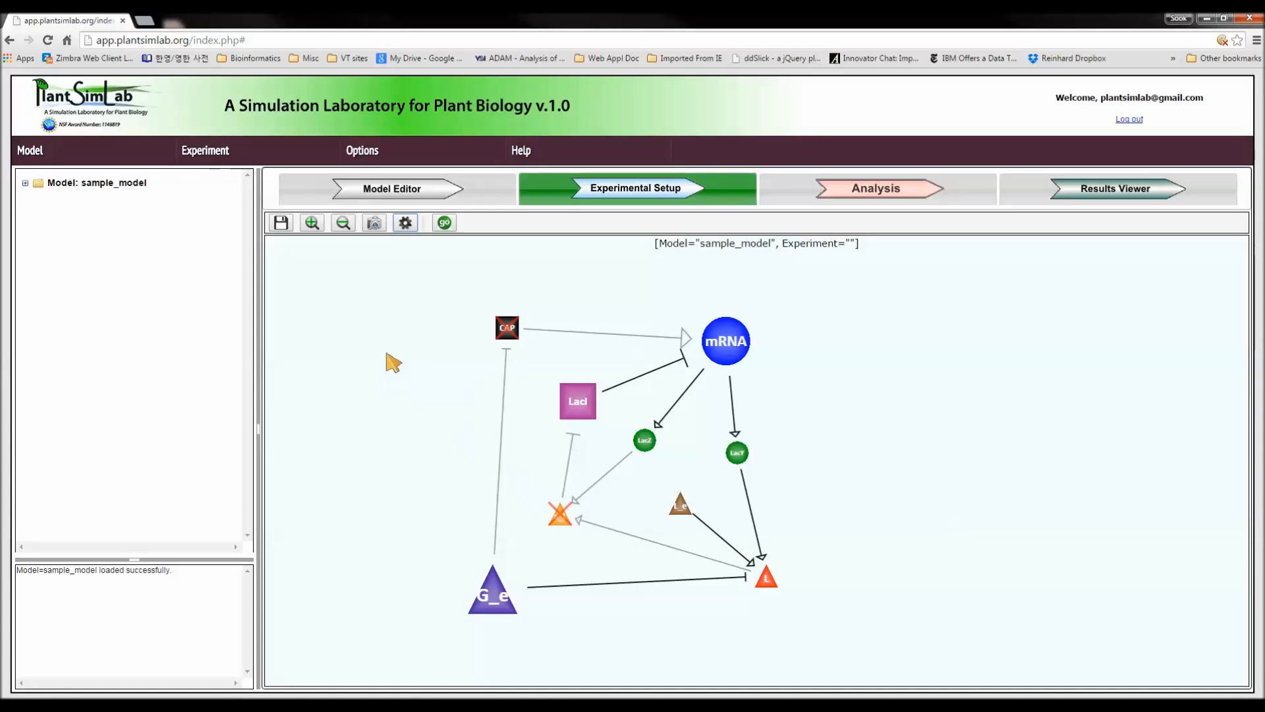
Save the experiment as exp_1 and list the experiments of sample_model in the model tree.
left_click(205, 150)
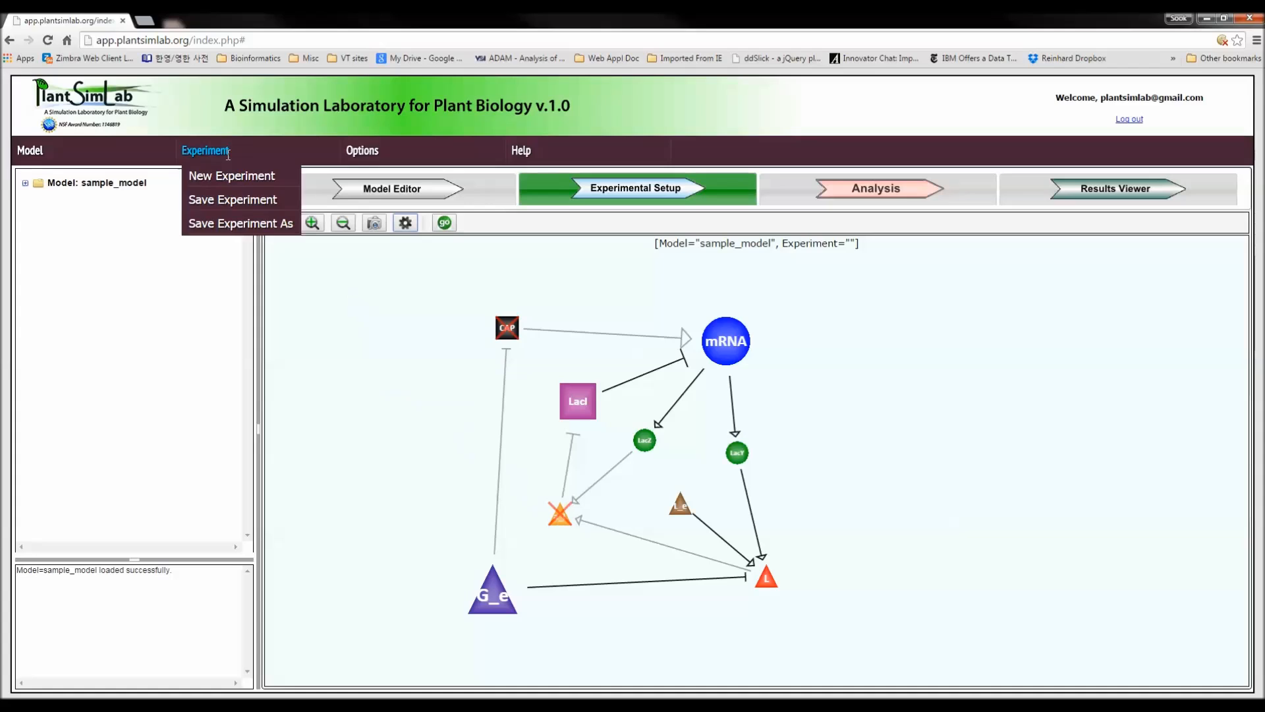
left_click(235, 224)
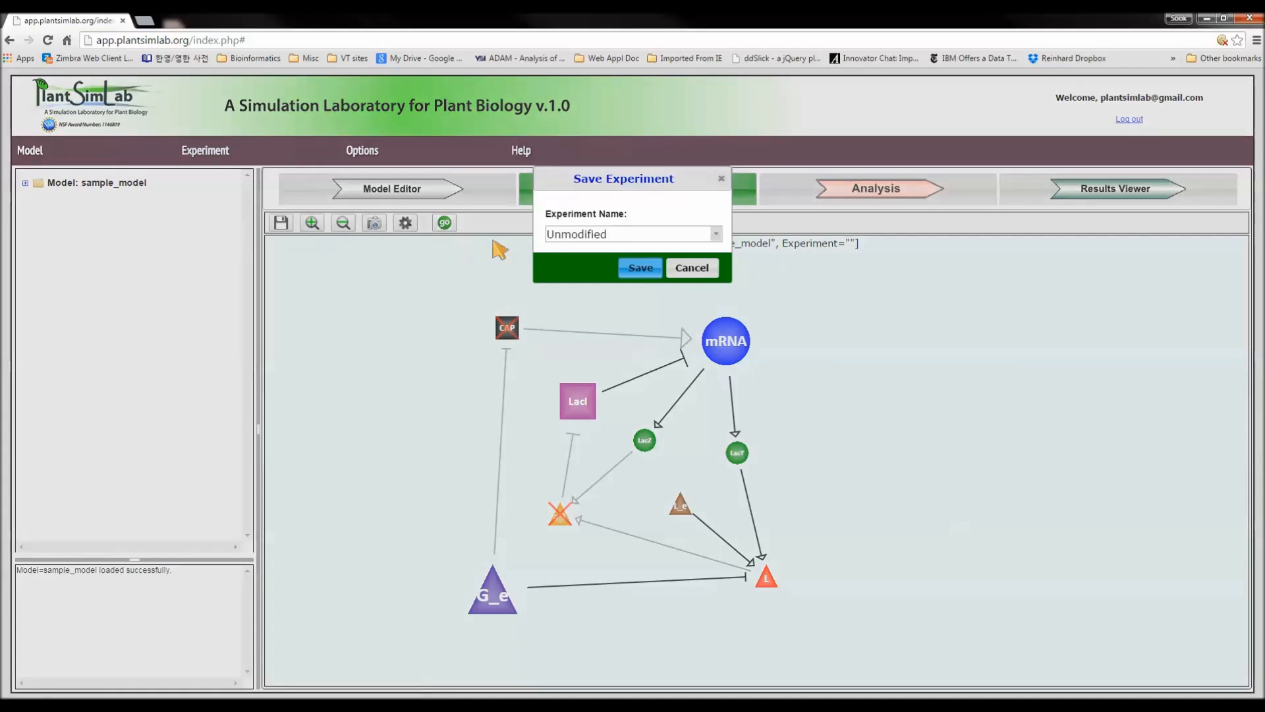
left_click_drag(598, 235, 538, 234)
type("exp_1")
left_click(637, 270)
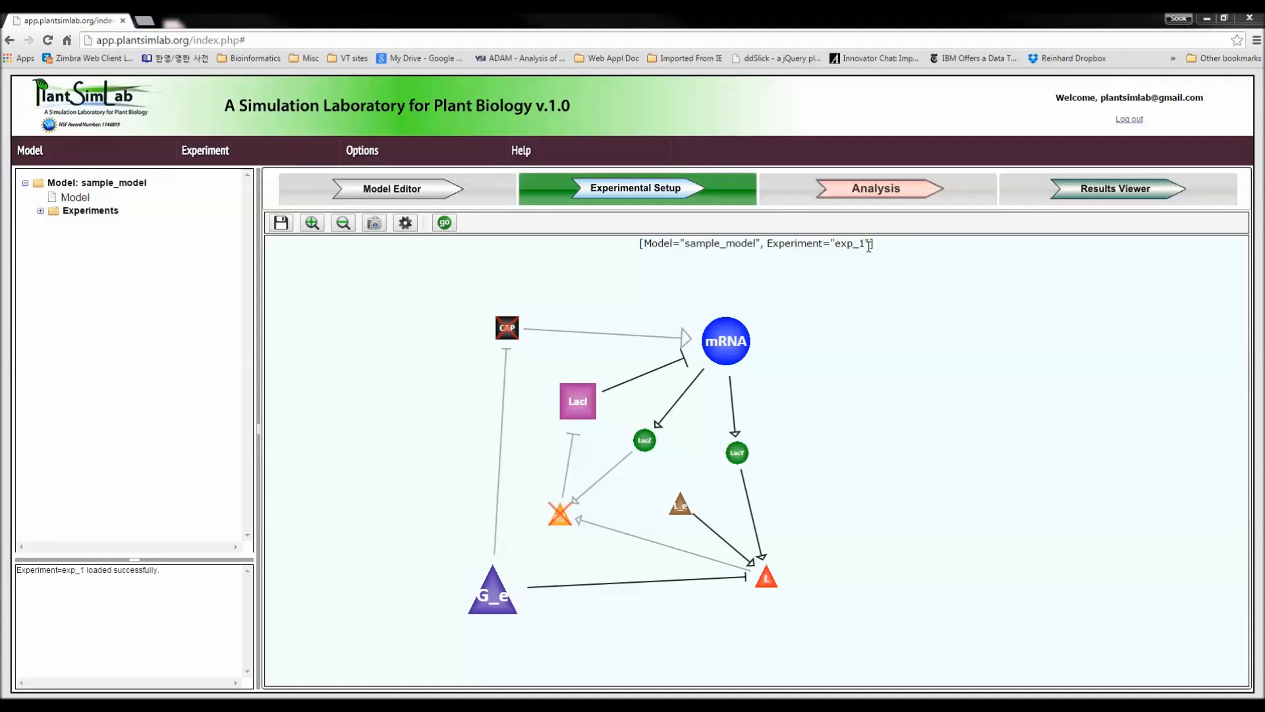
left_click(25, 184)
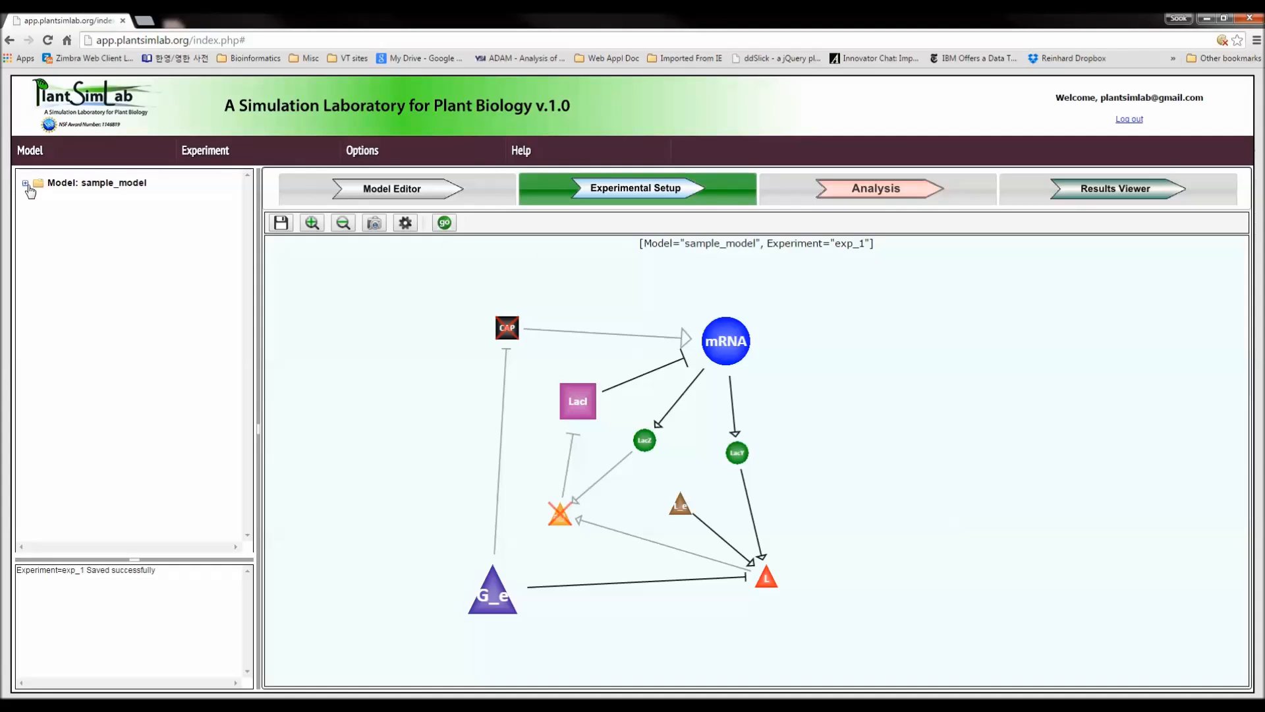
left_click(26, 183)
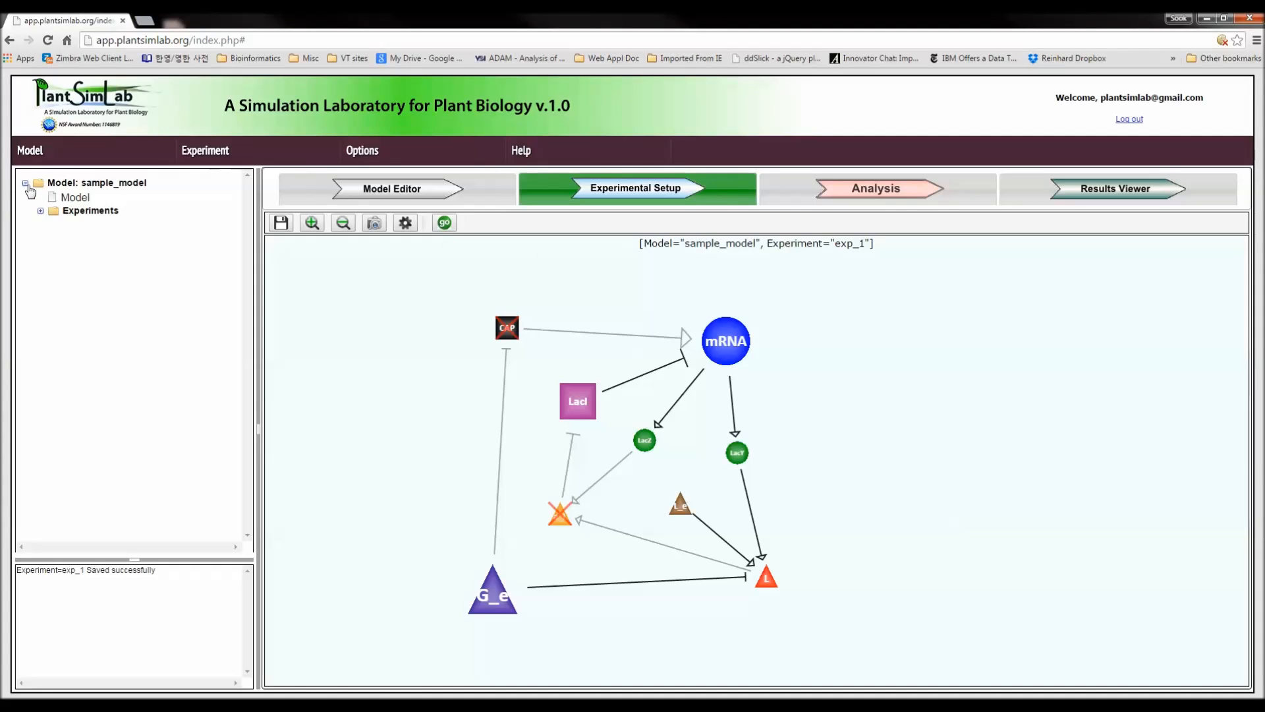
left_click(41, 212)
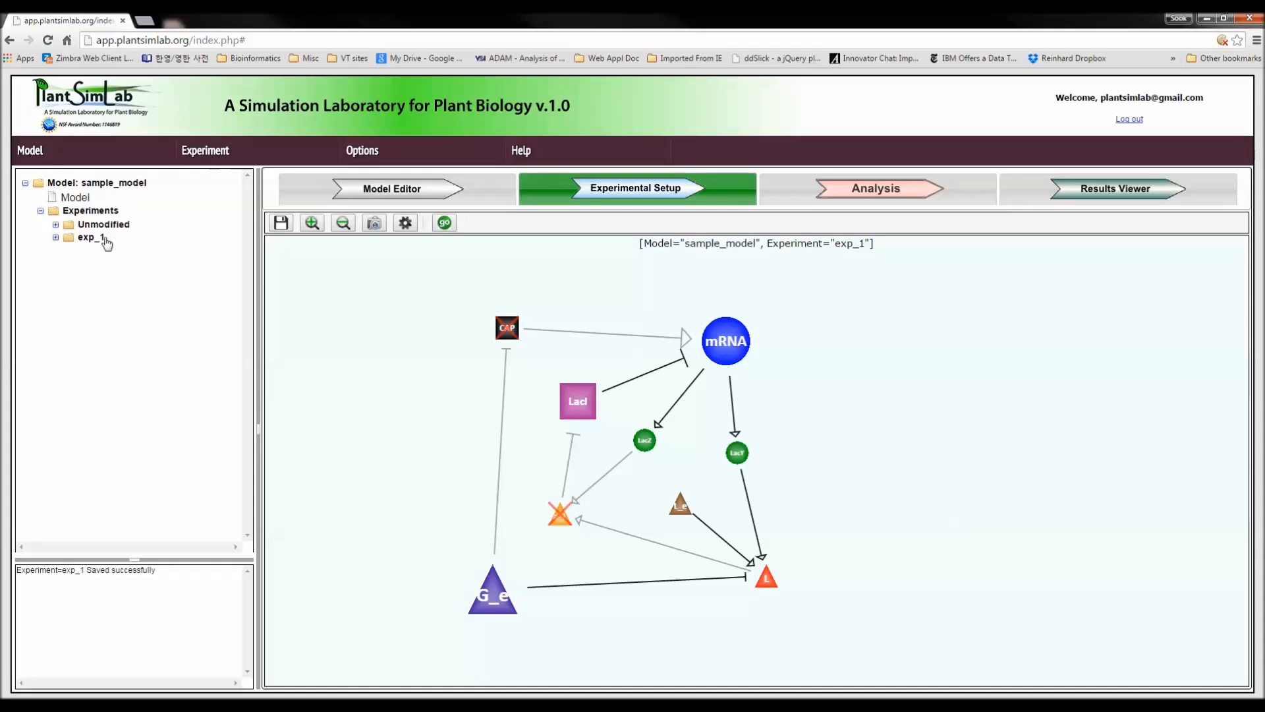
Export a screen capture of the exp_1 network as an image, view the downloaded file and close it.
left_click(374, 228)
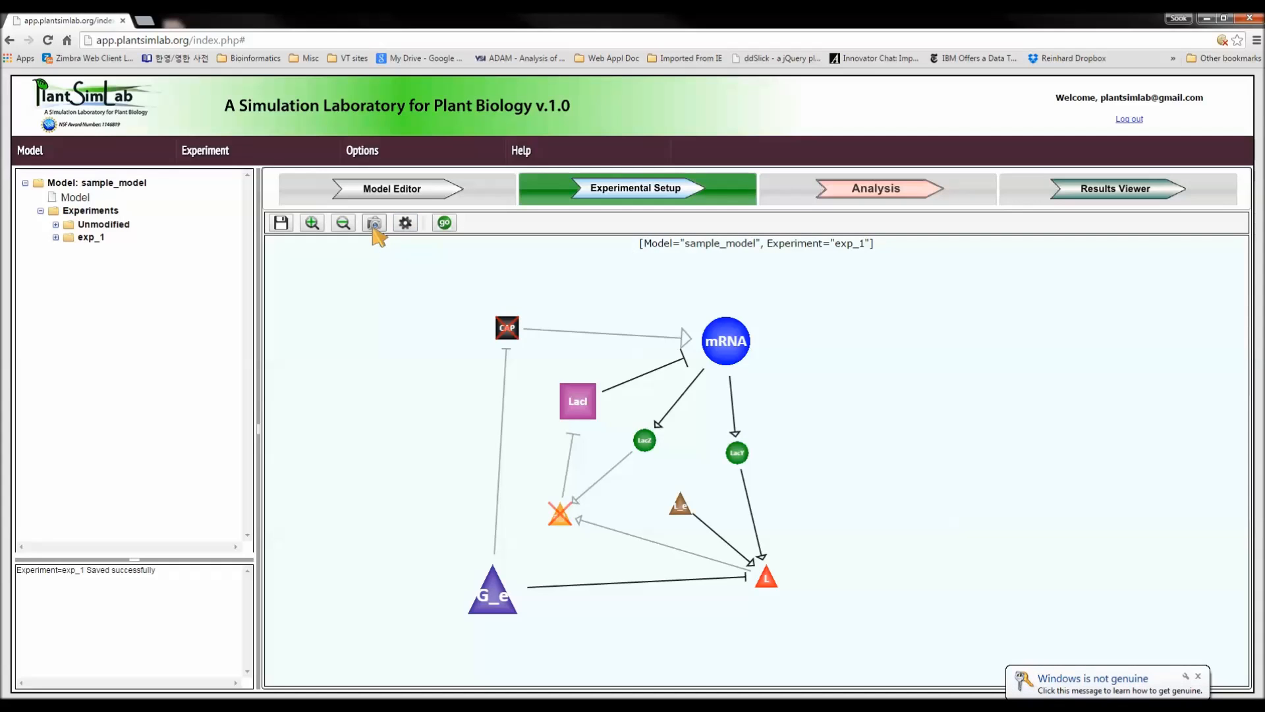
left_click(605, 148)
mouse_move(601, 157)
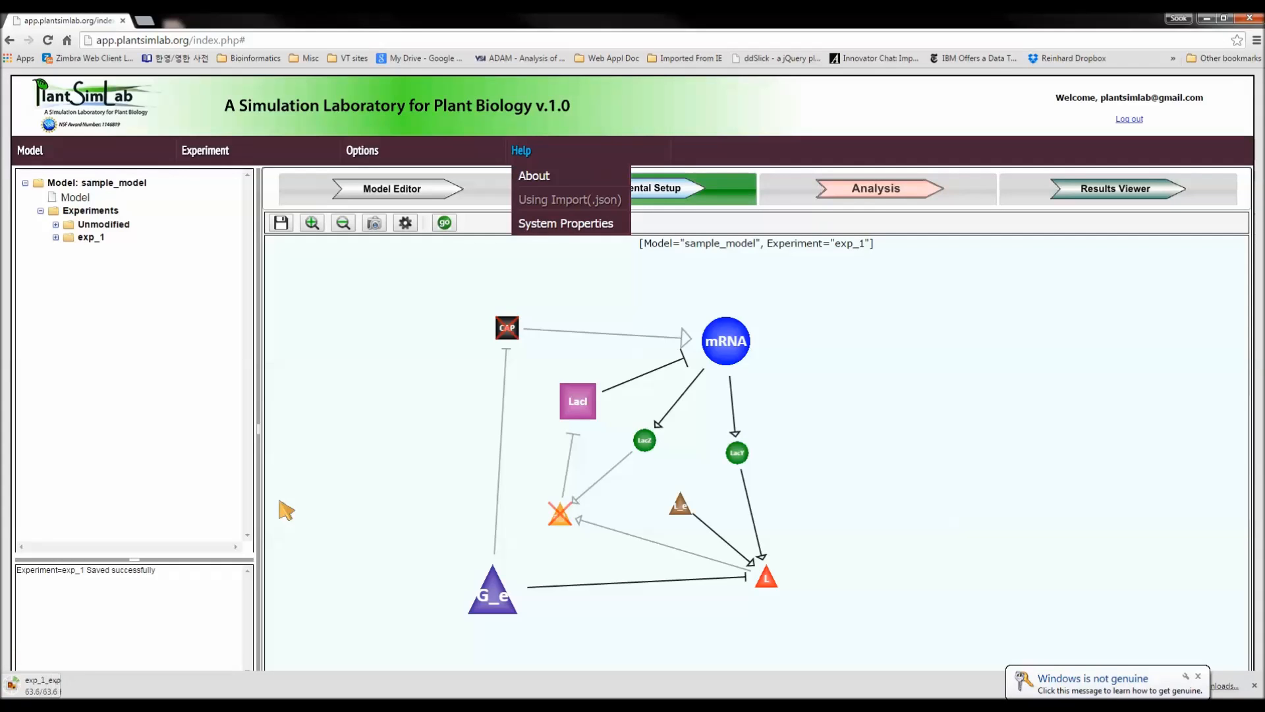
left_click(82, 689)
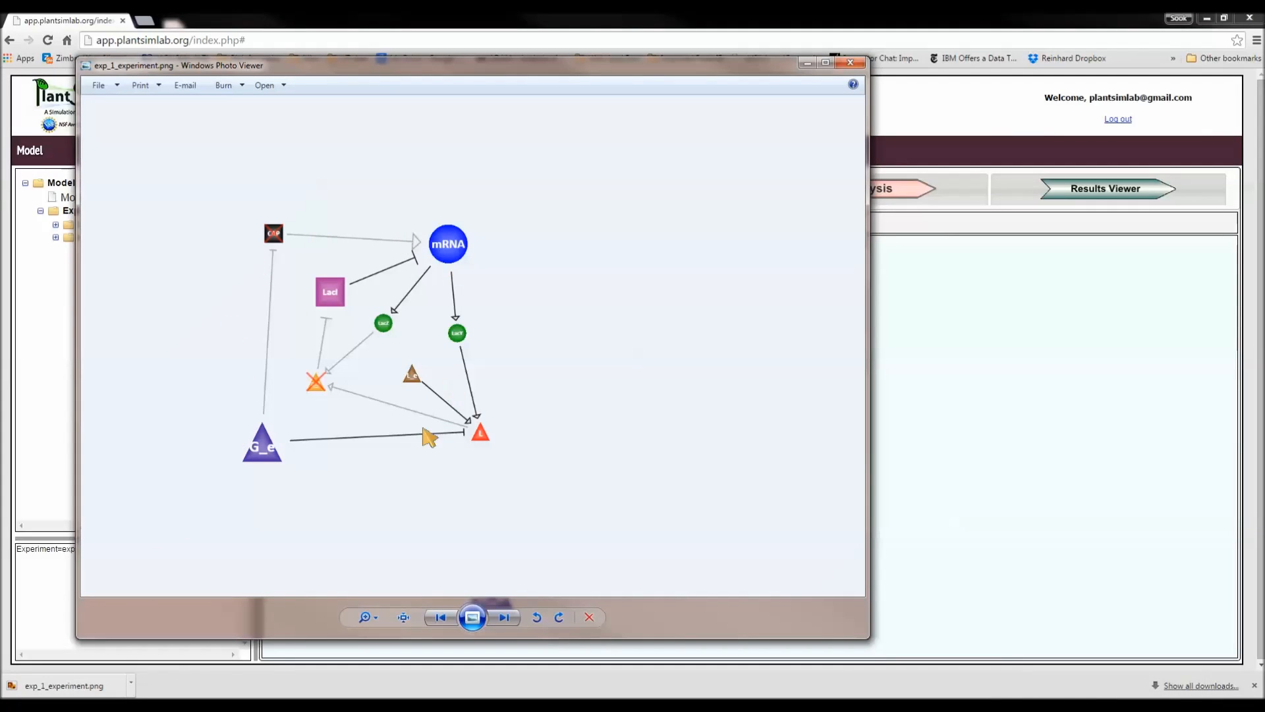
left_click(852, 63)
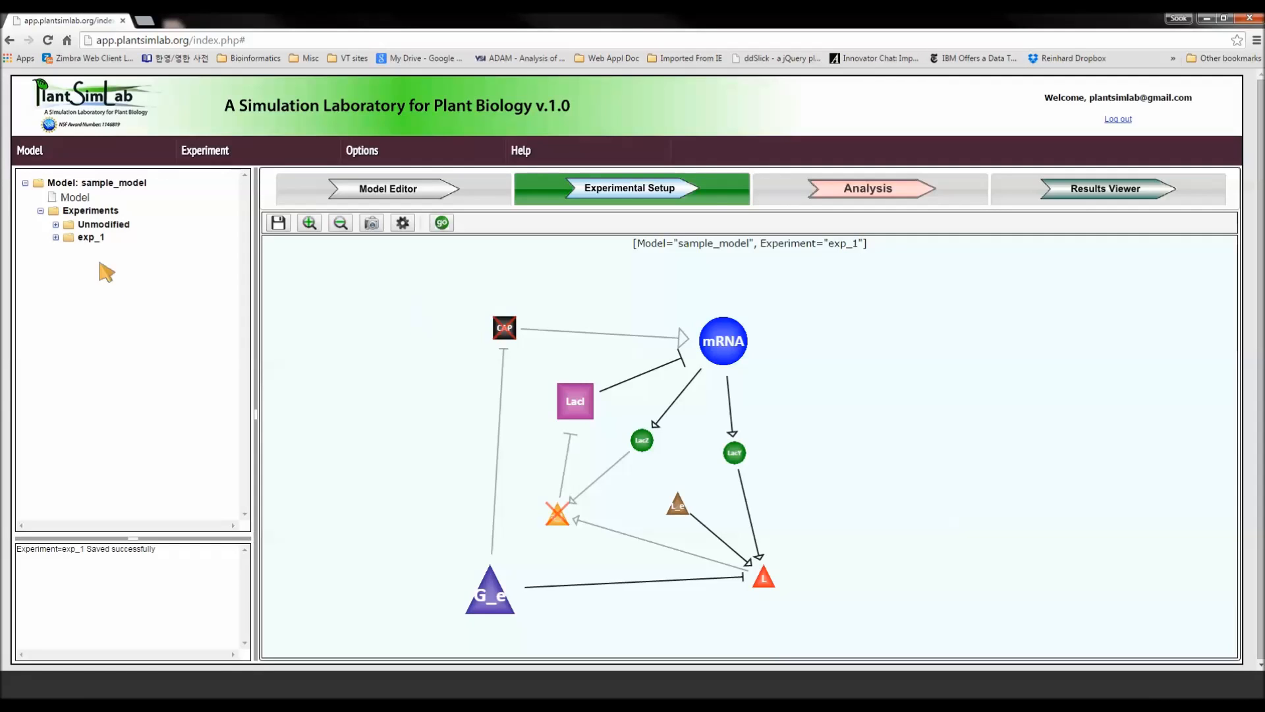
Expand the exp_1 results in the model tree and run the analysis for this experiment.
left_click(56, 238)
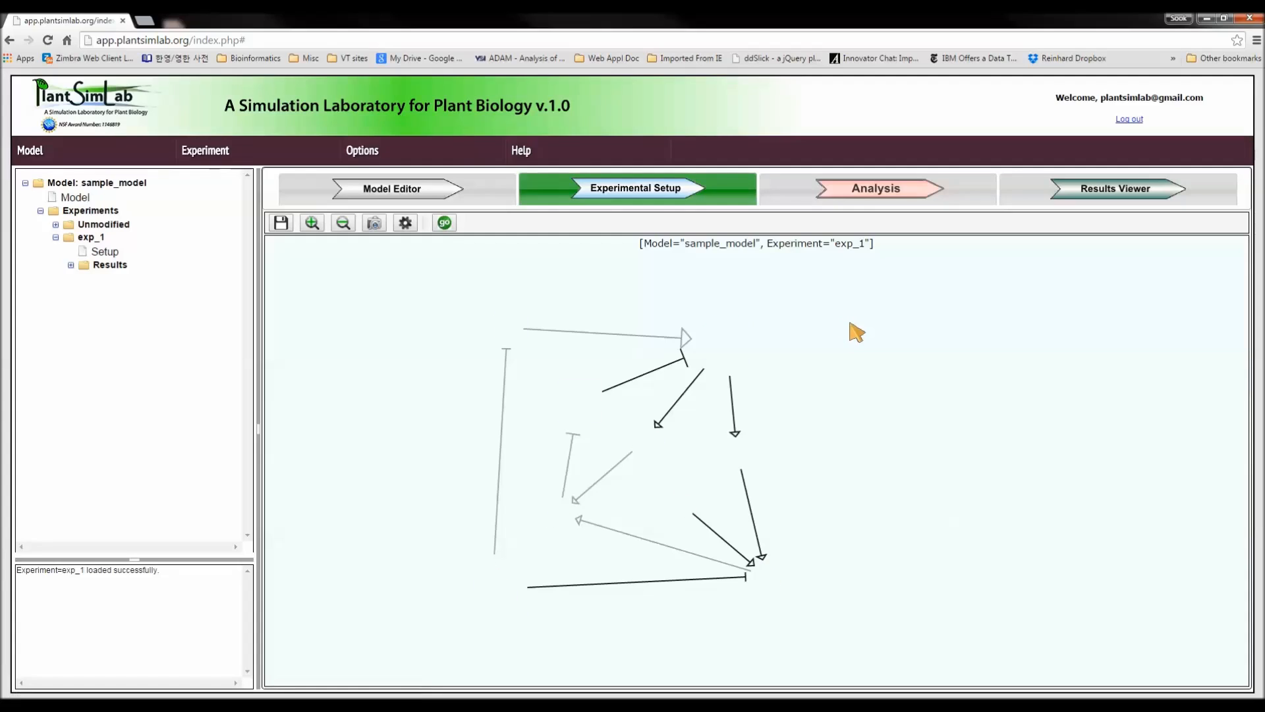
left_click(70, 266)
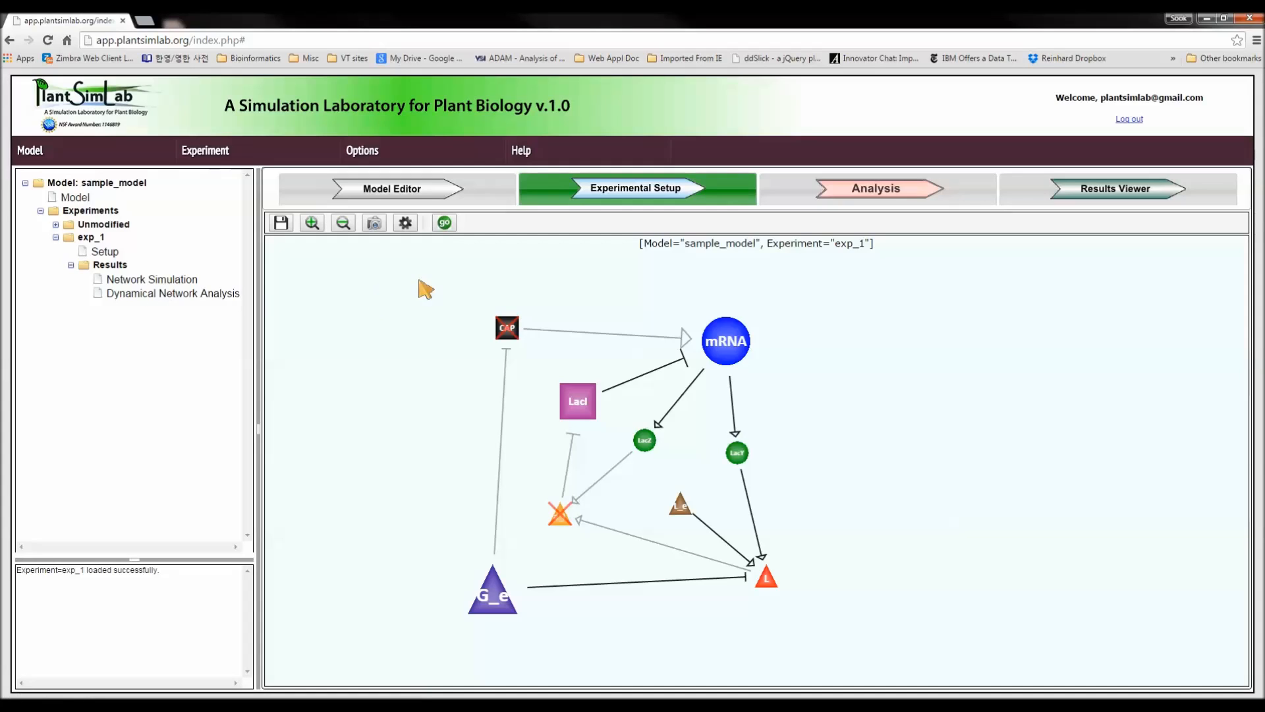
left_click(449, 226)
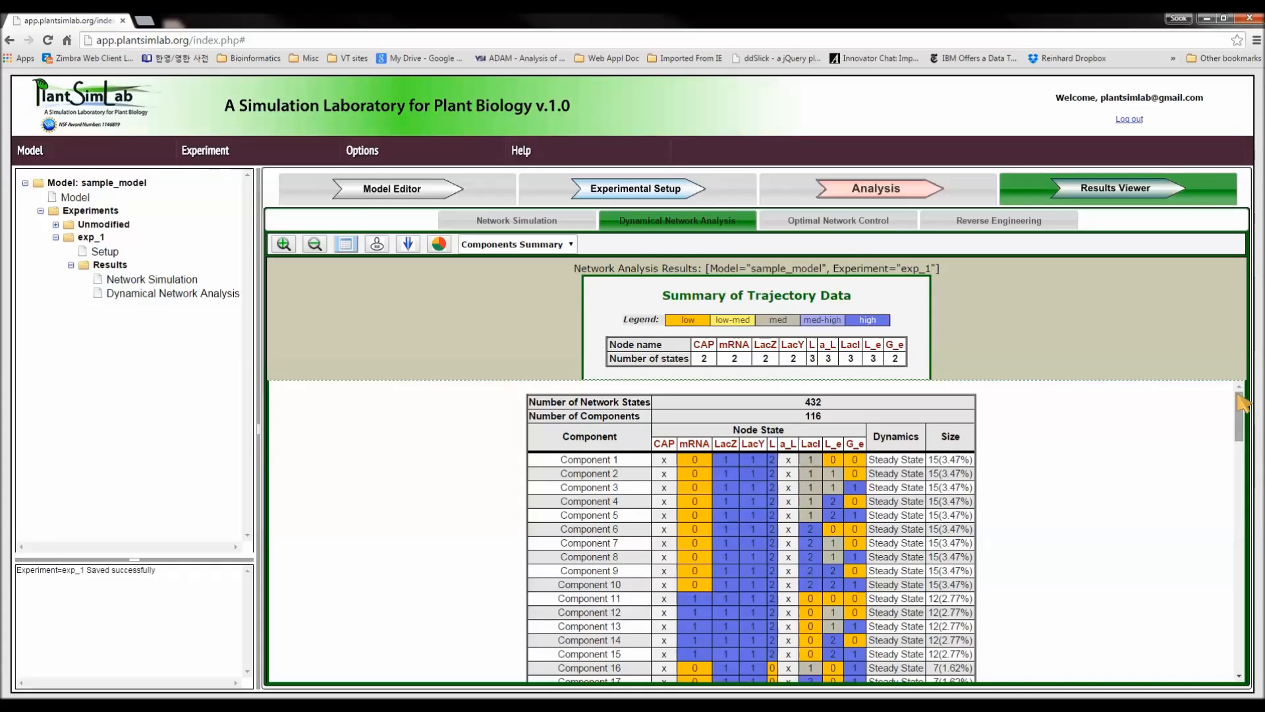
Return to the experimental setup and knock down the LacZ node in the network diagram.
left_click(673, 191)
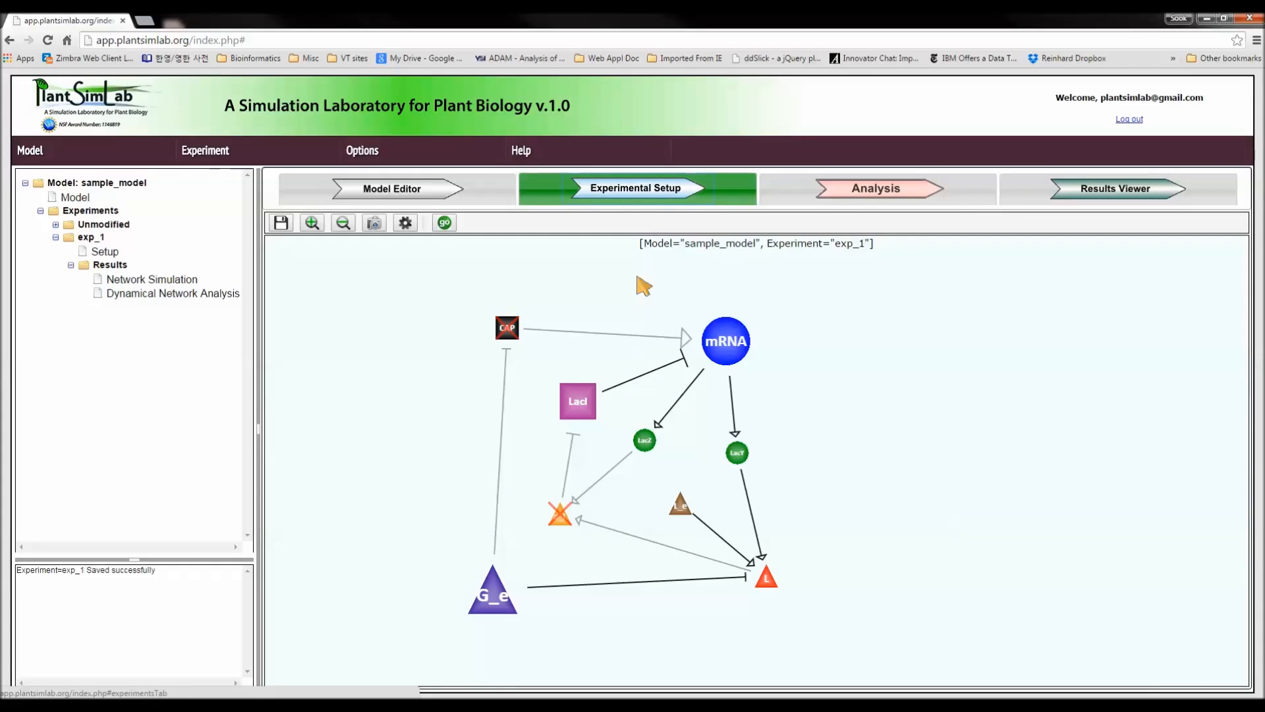
right_click(648, 441)
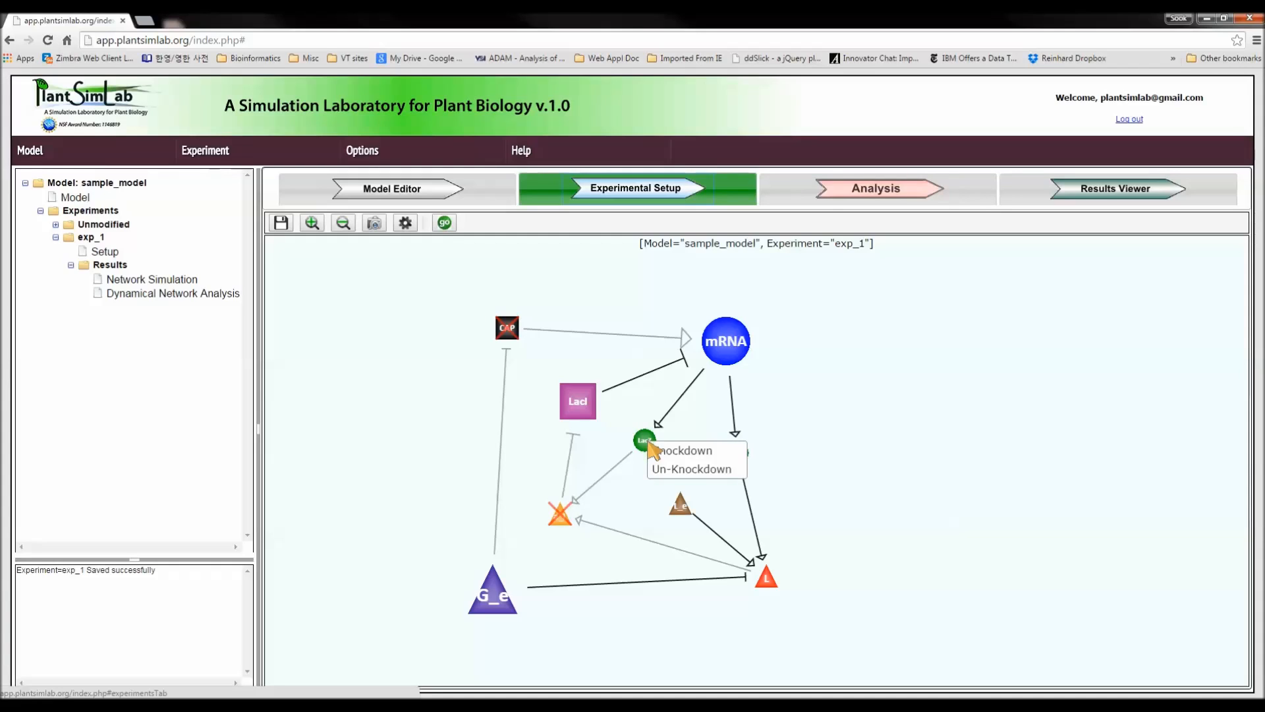
left_click(668, 449)
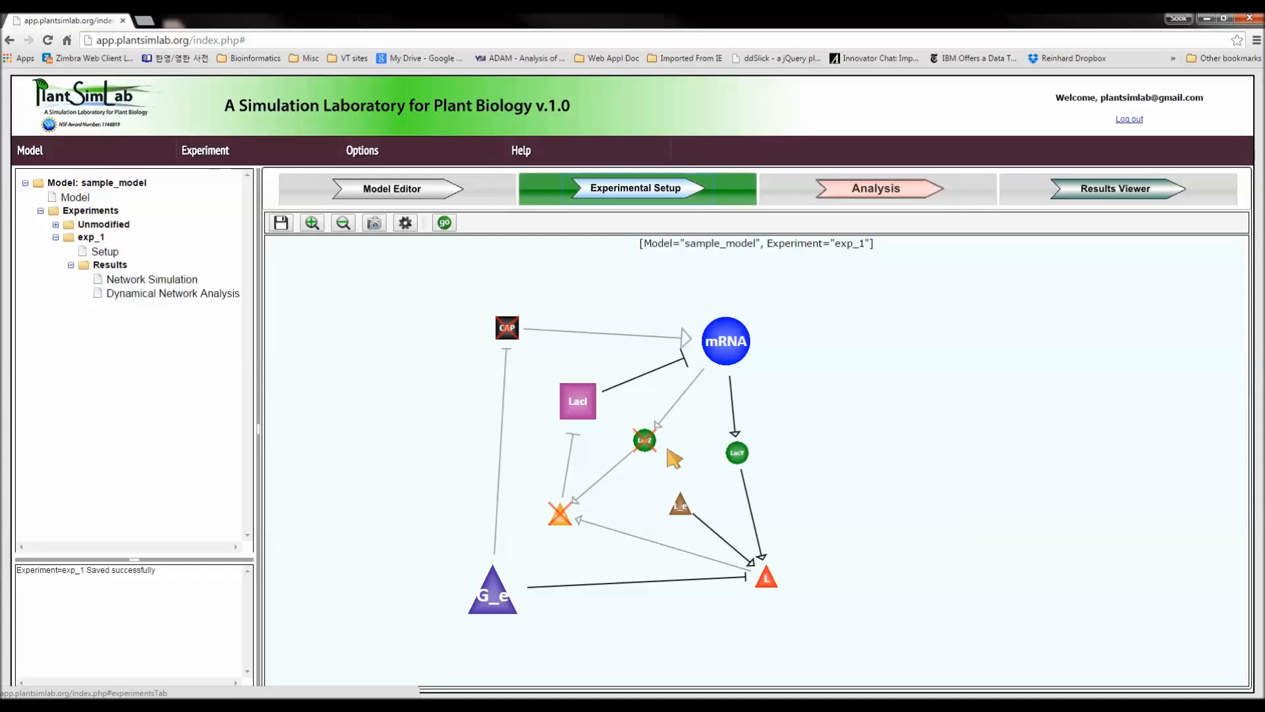
Save the modified experiment as exp_2 and list the sample_model experiments in the model tree.
left_click(203, 153)
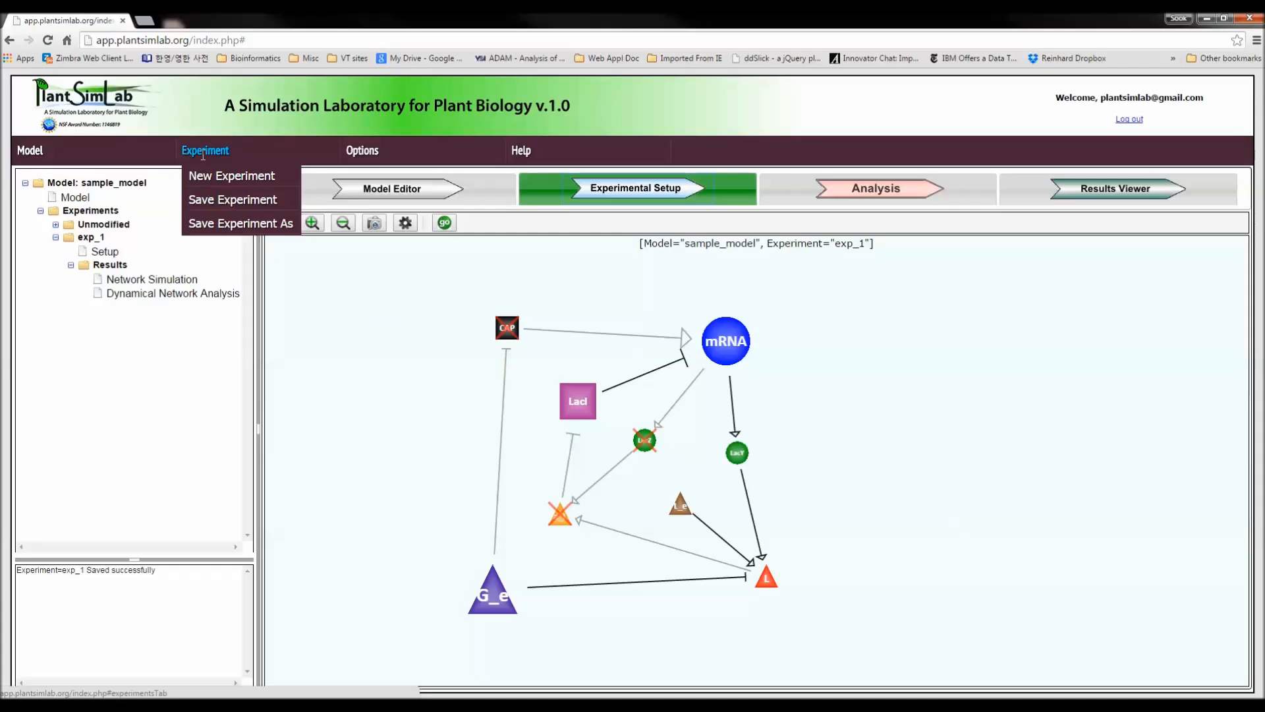
left_click(230, 223)
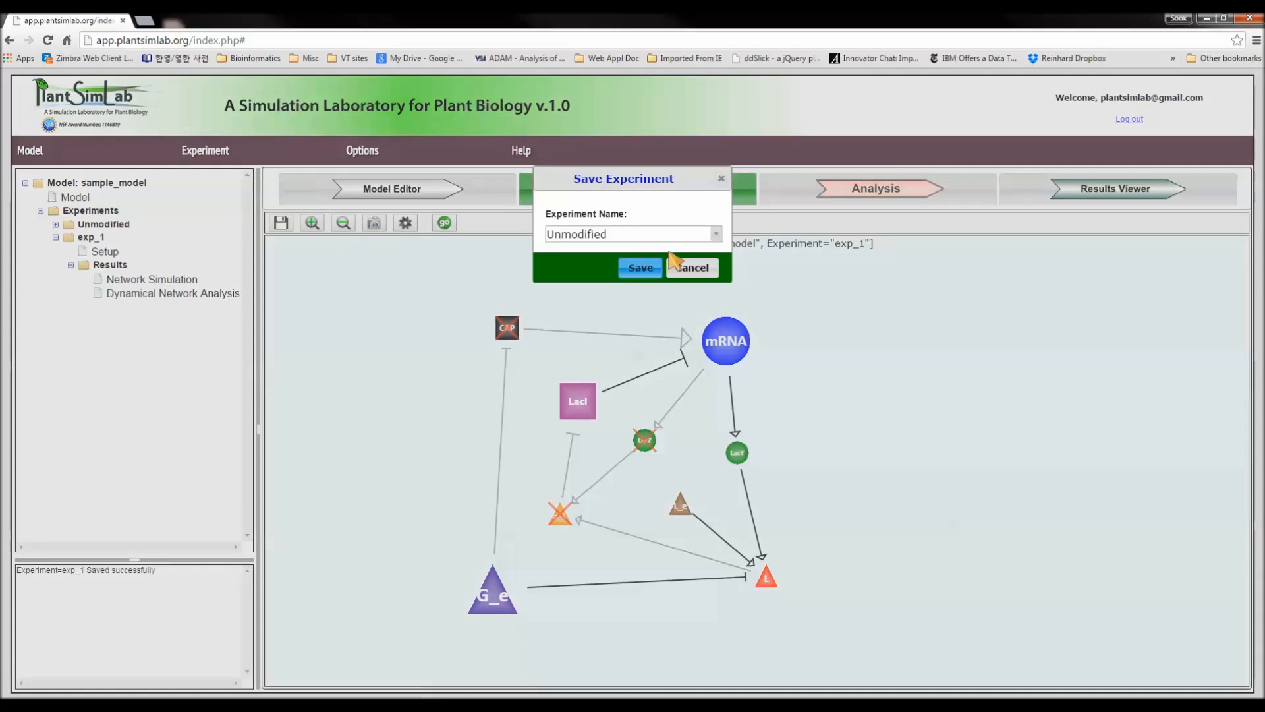
left_click_drag(654, 235, 508, 234)
type("exp_2")
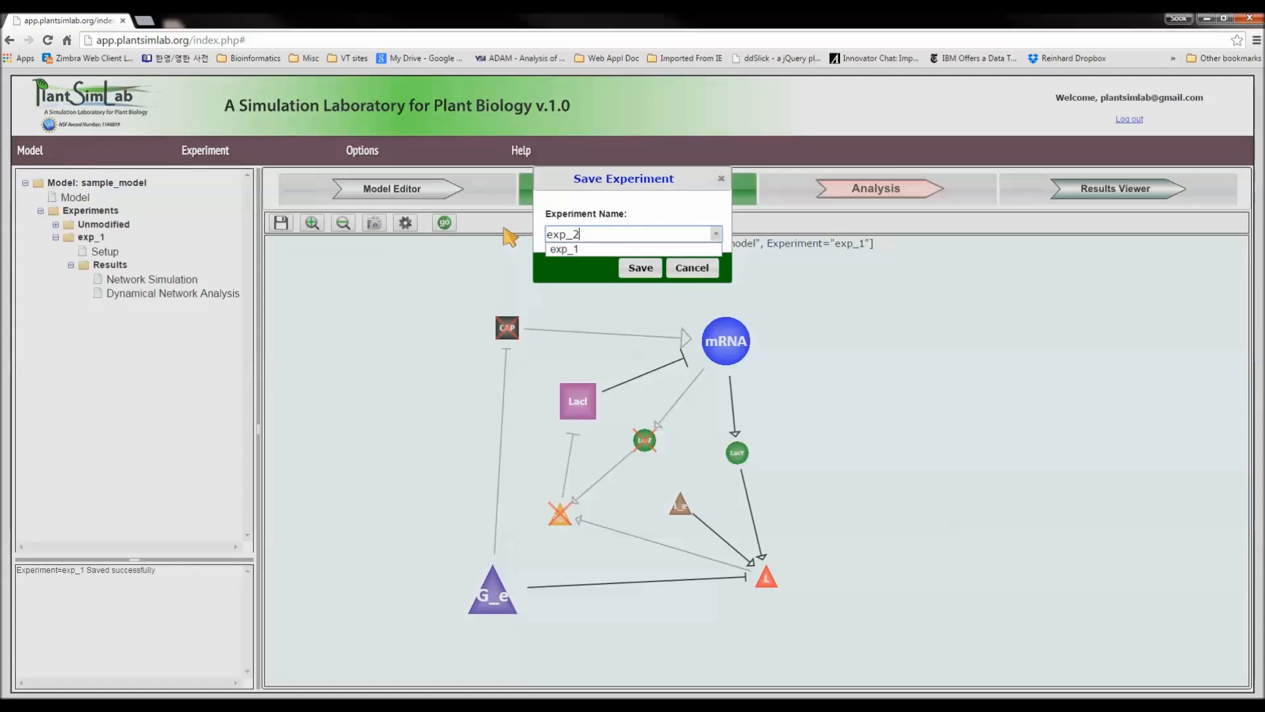
left_click(634, 270)
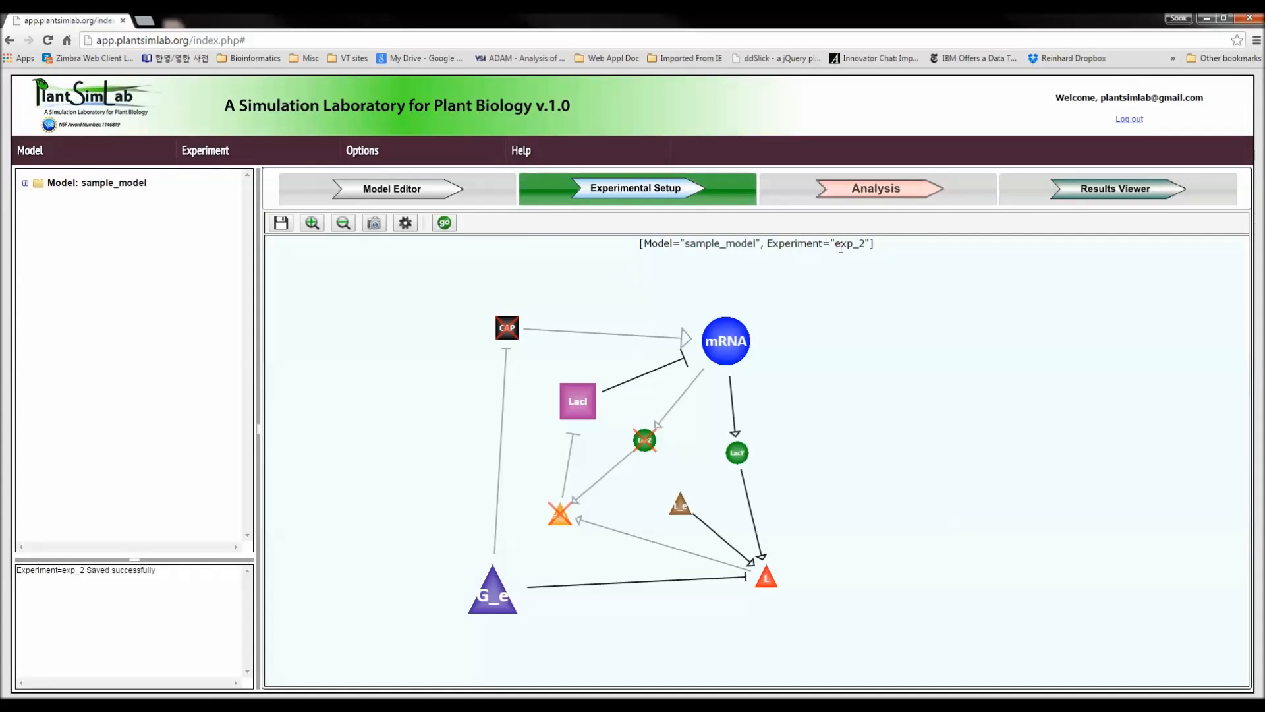
left_click(25, 183)
left_click(41, 211)
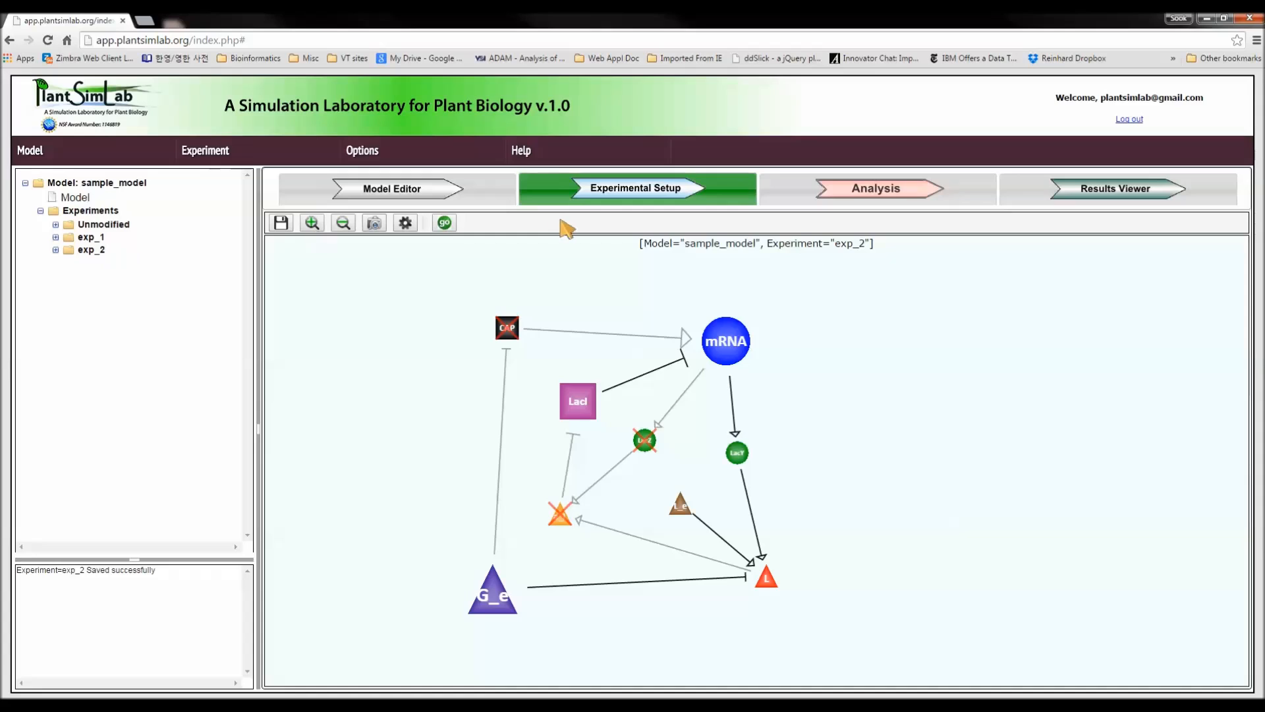
Run the Dynamical Network Analysis algorithm on experiment exp_2.
left_click(861, 193)
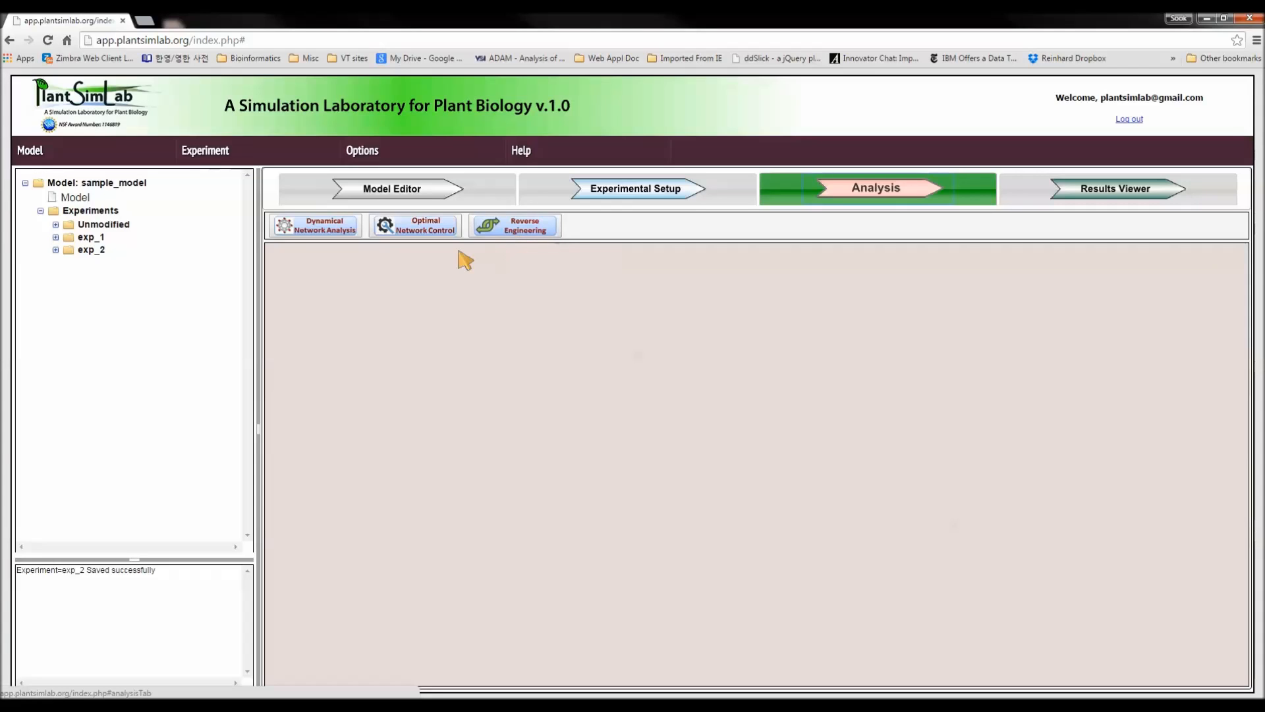
left_click(345, 233)
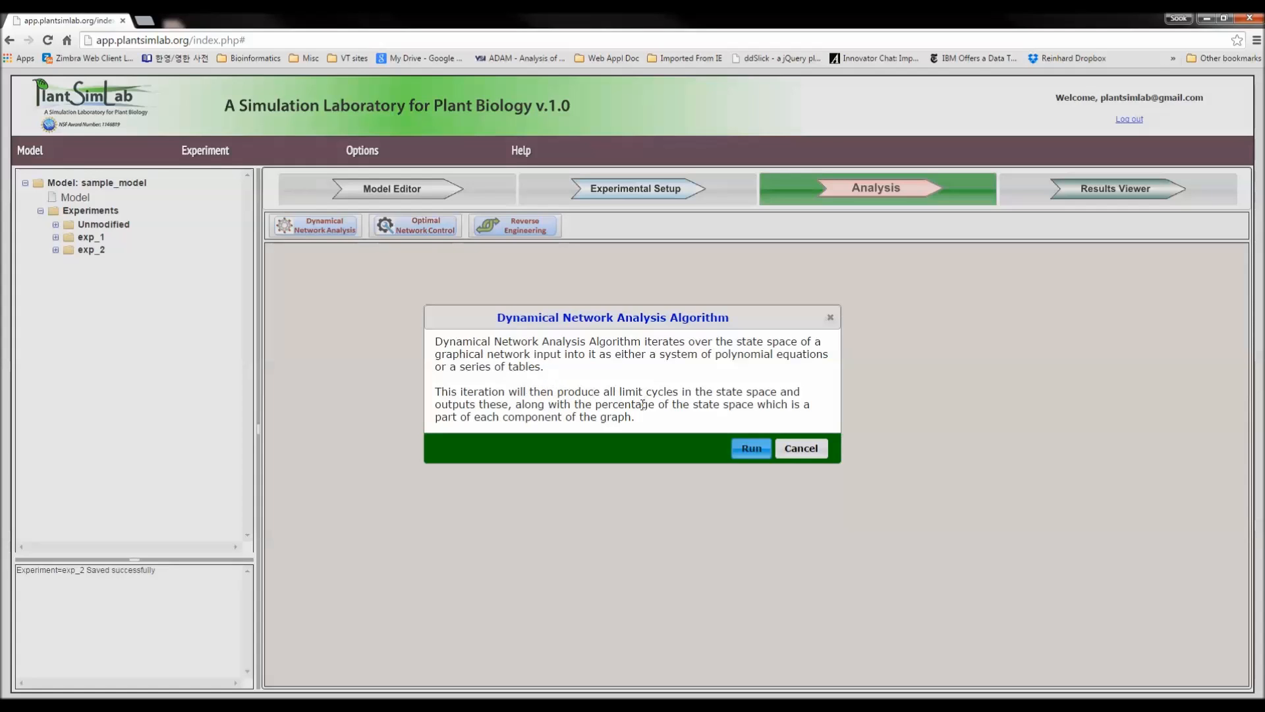
left_click(751, 449)
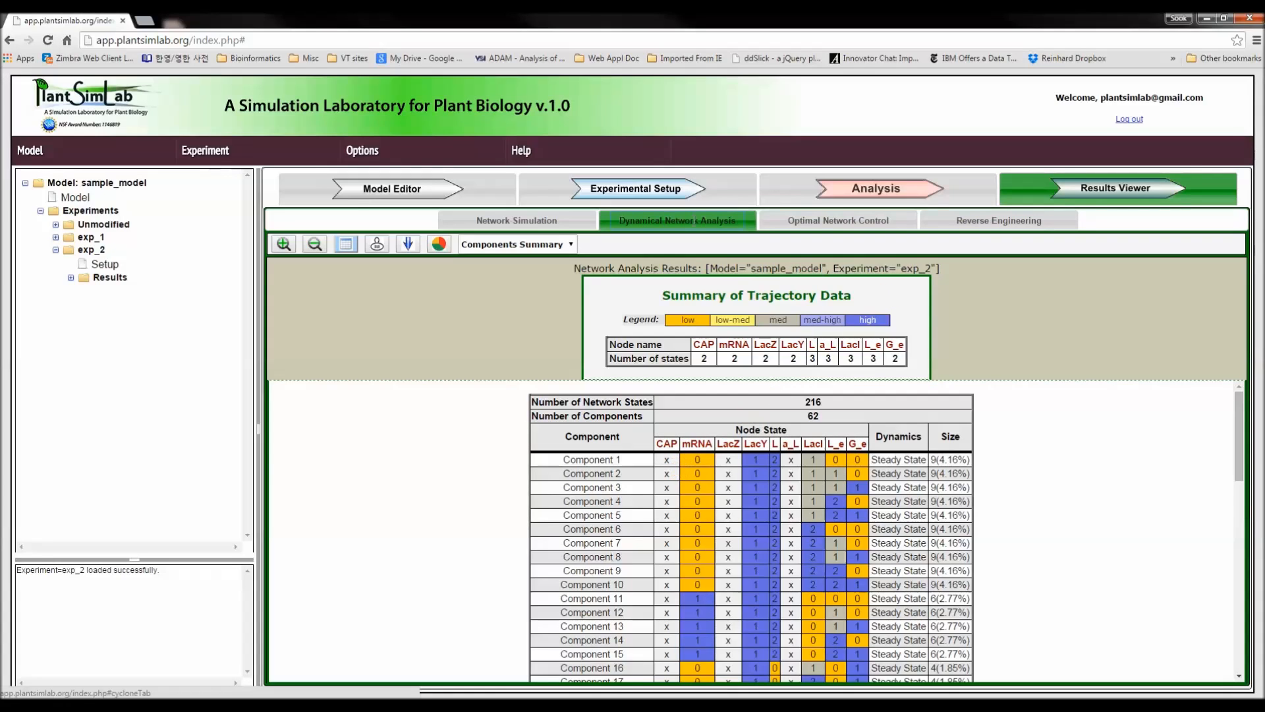
Log out of the account and confirm leaving the page.
left_click(1129, 120)
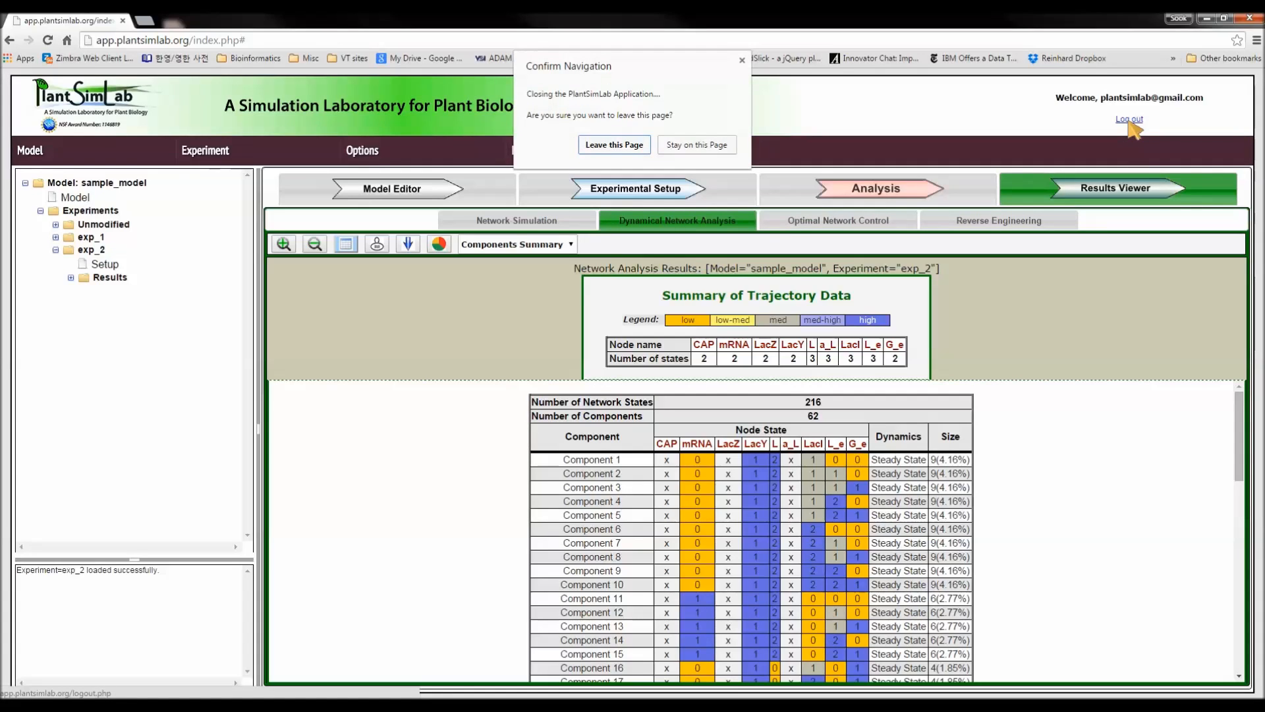
left_click(613, 144)
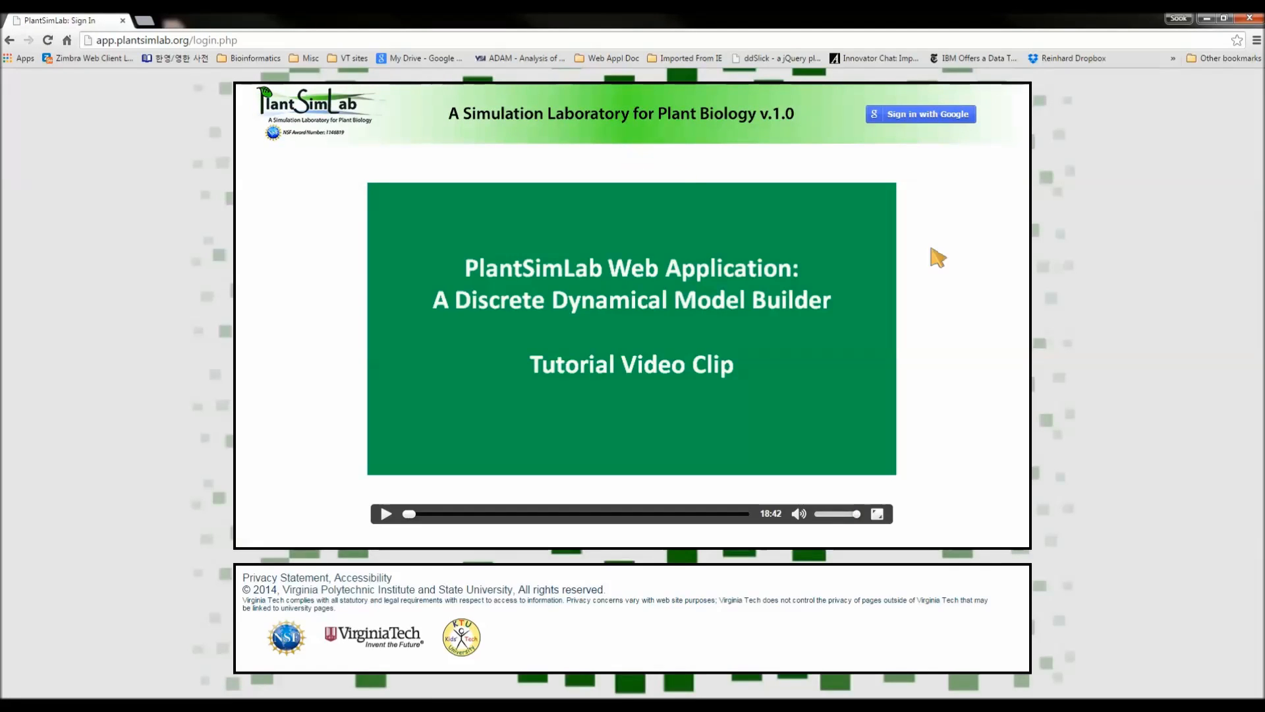